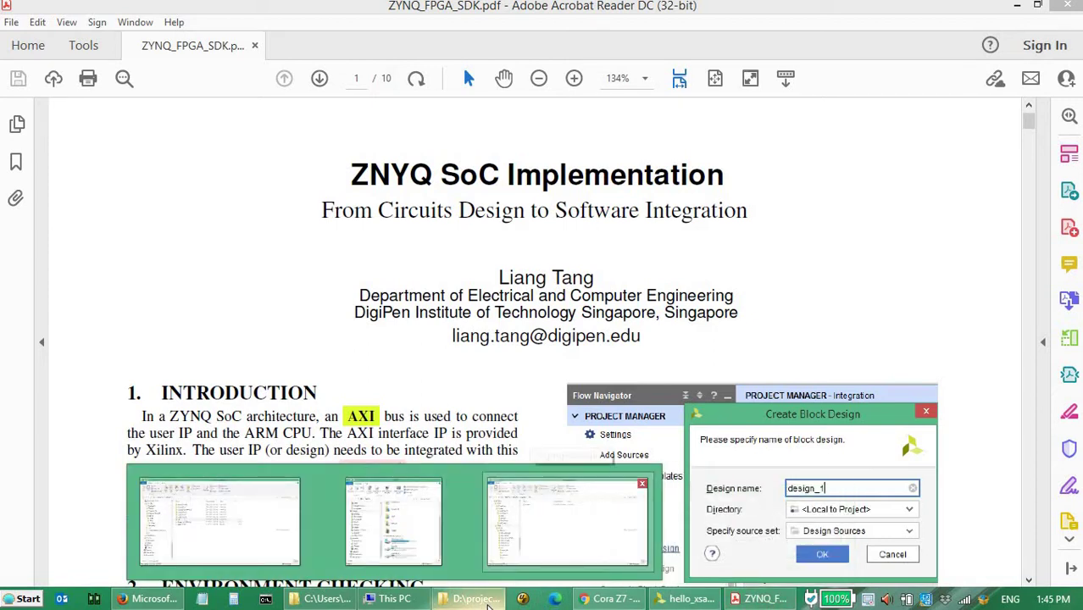
Browse to Vivado > hello_xsa in Explorer, select design_1_wrapper.xsa, and open the Start menu
{"action": "left_click", "coordinate": [488, 606]}
{"action": "double_click", "coordinate": [269, 174]}
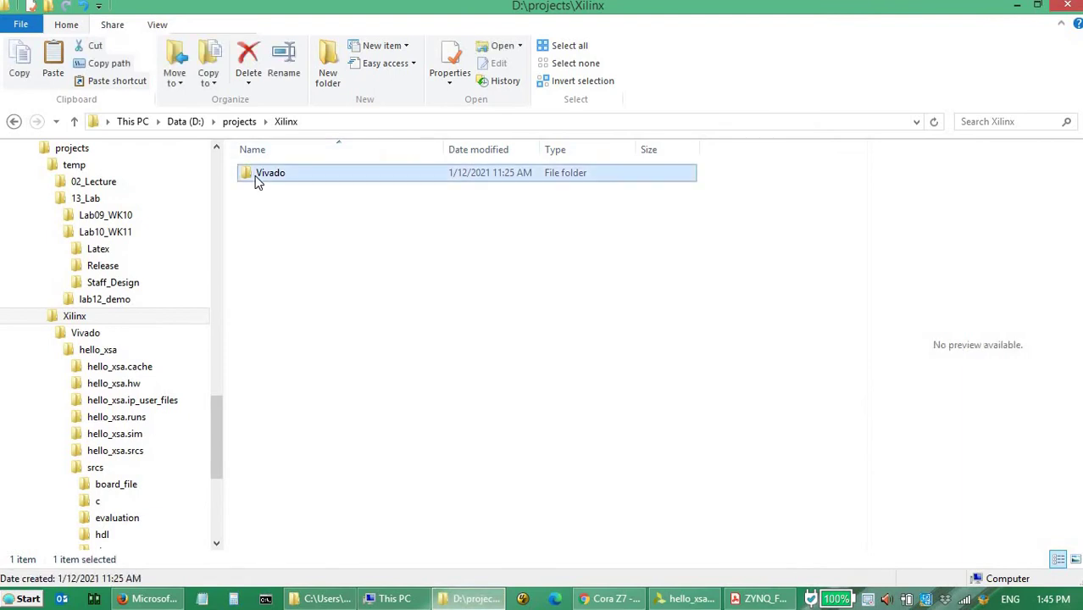
{"action": "double_click", "coordinate": [273, 176]}
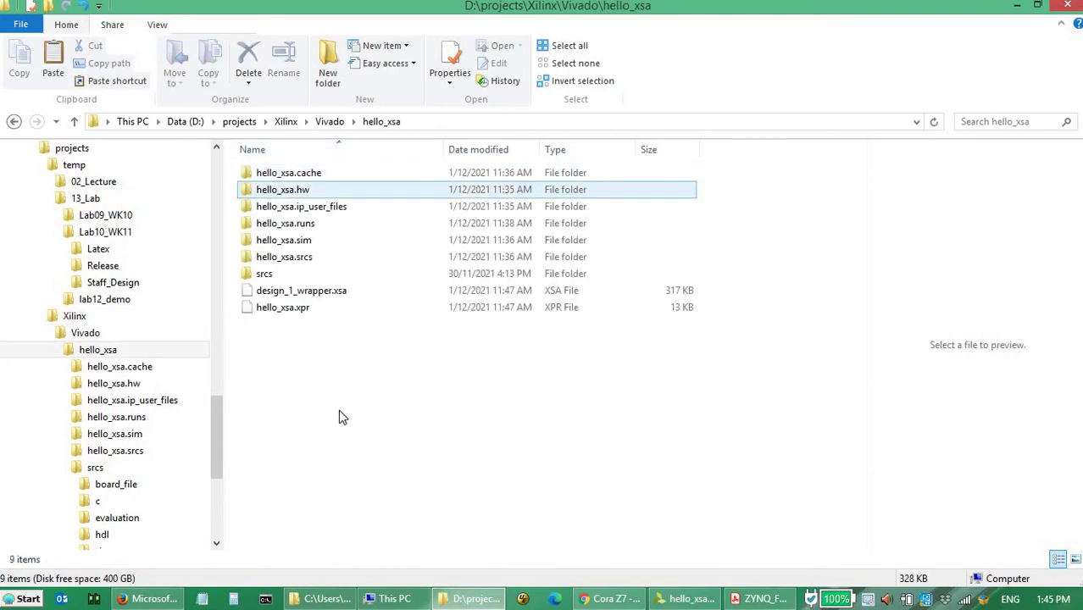
{"action": "left_click", "coordinate": [319, 294]}
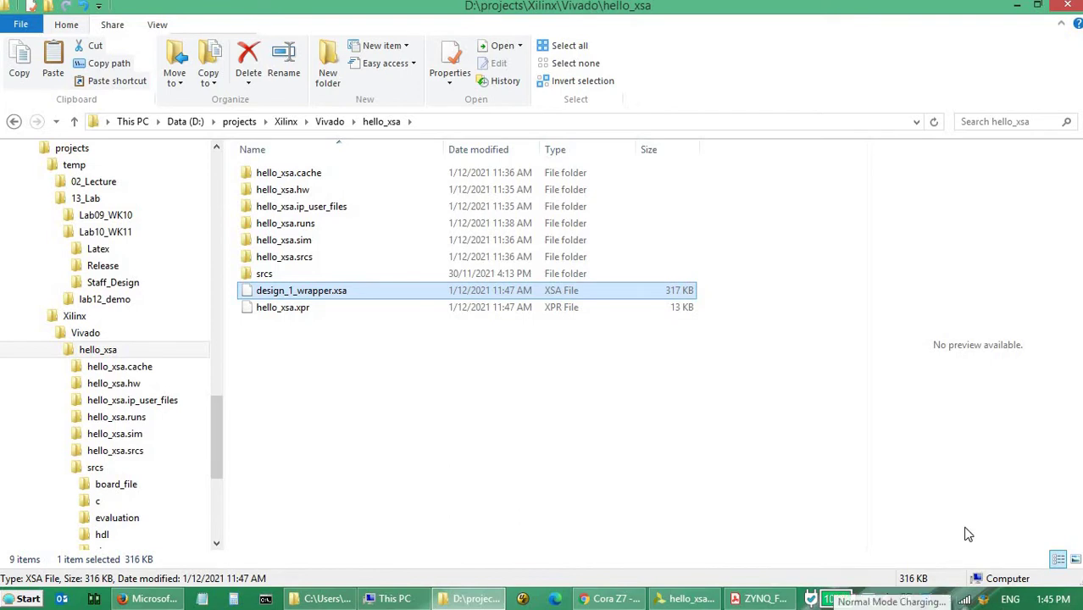
{"action": "left_click", "coordinate": [11, 604]}
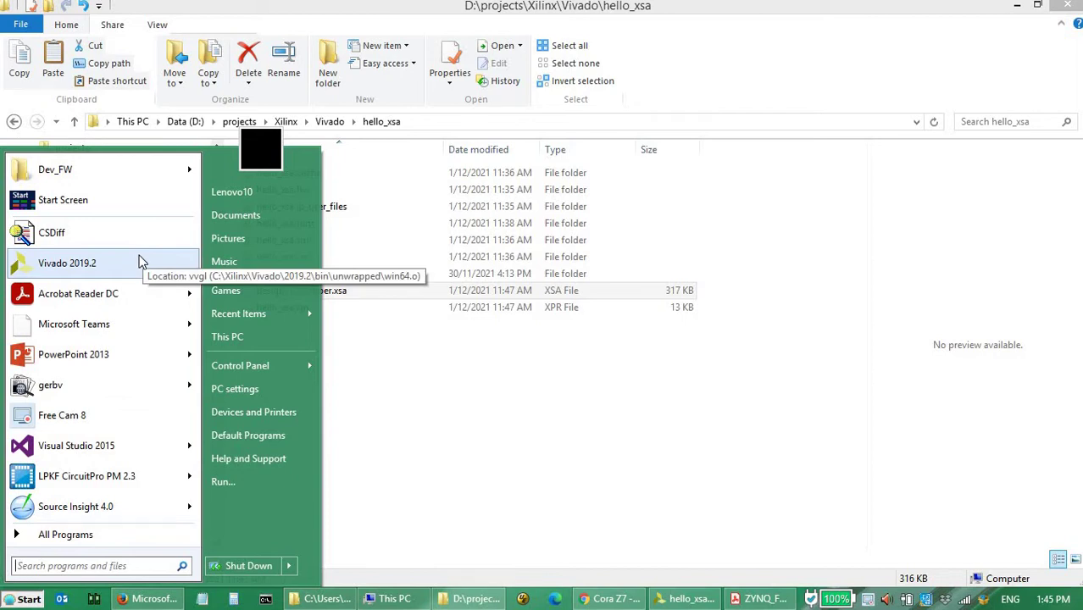
Launch Xilinx Vitis IDE 2019.2 from the Xilinx Design Tools > Vitis 2019.2 program group
{"action": "left_click", "coordinate": [149, 543]}
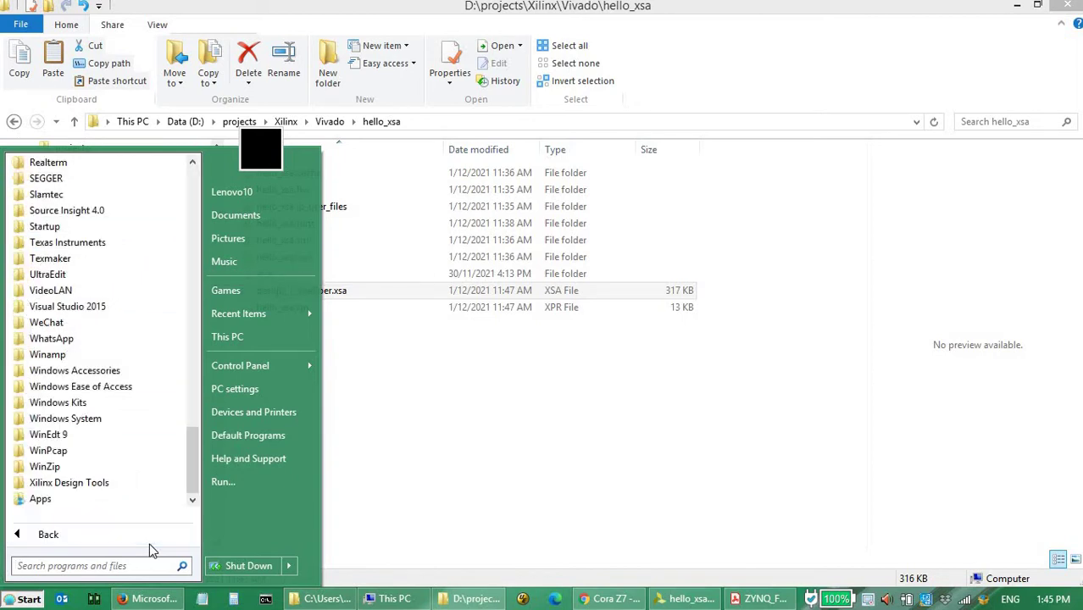
{"action": "scroll", "coordinate": [187, 447], "scroll_direction": "up", "scroll_amount": 2}
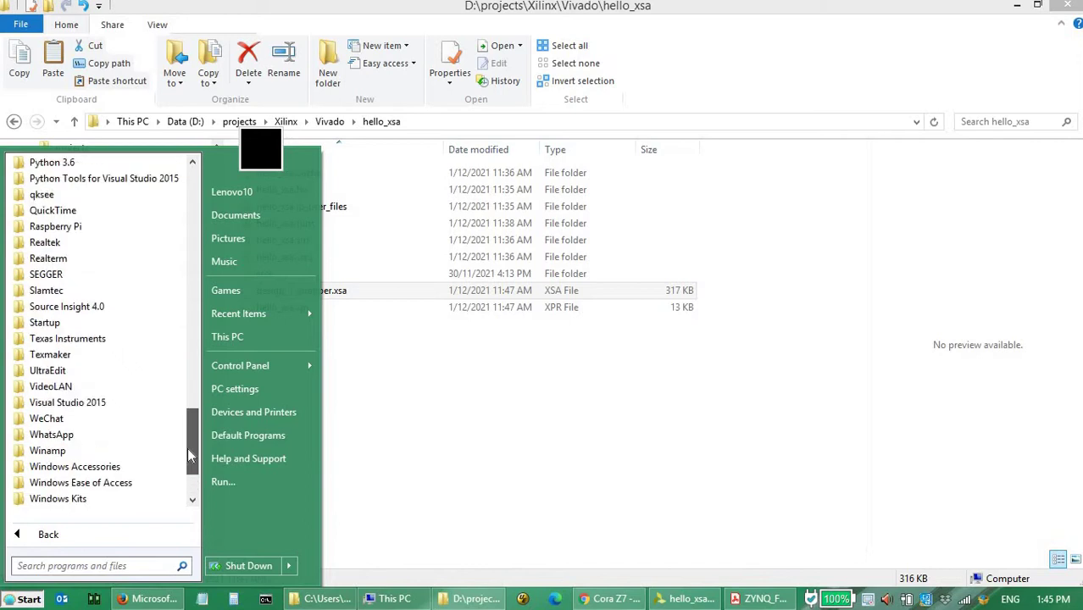
{"action": "left_click_drag", "start_coordinate": [187, 447], "coordinate": [188, 479]}
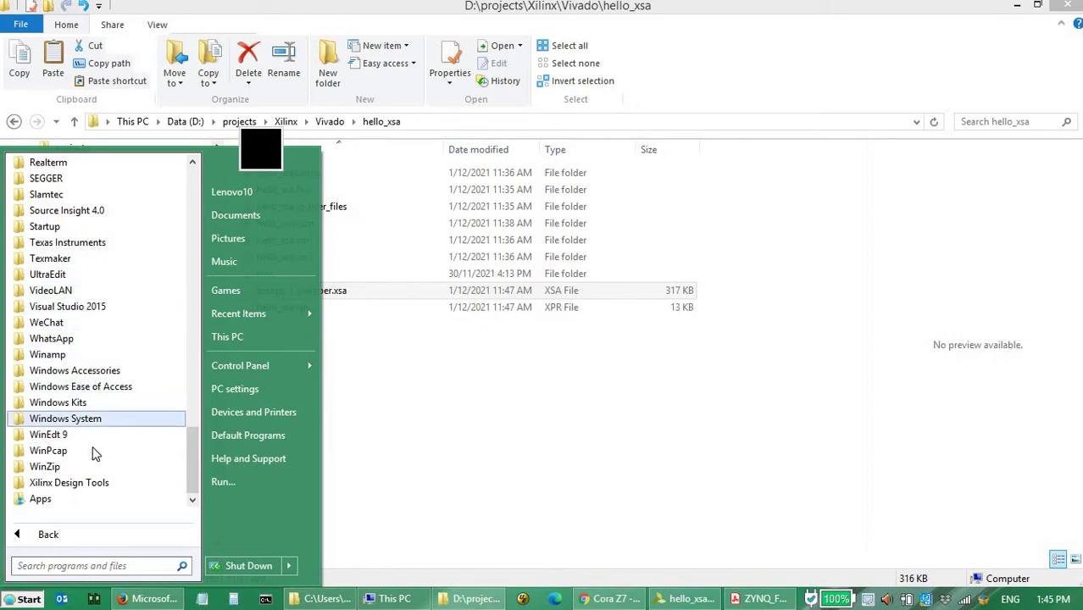
{"action": "left_click", "coordinate": [69, 482]}
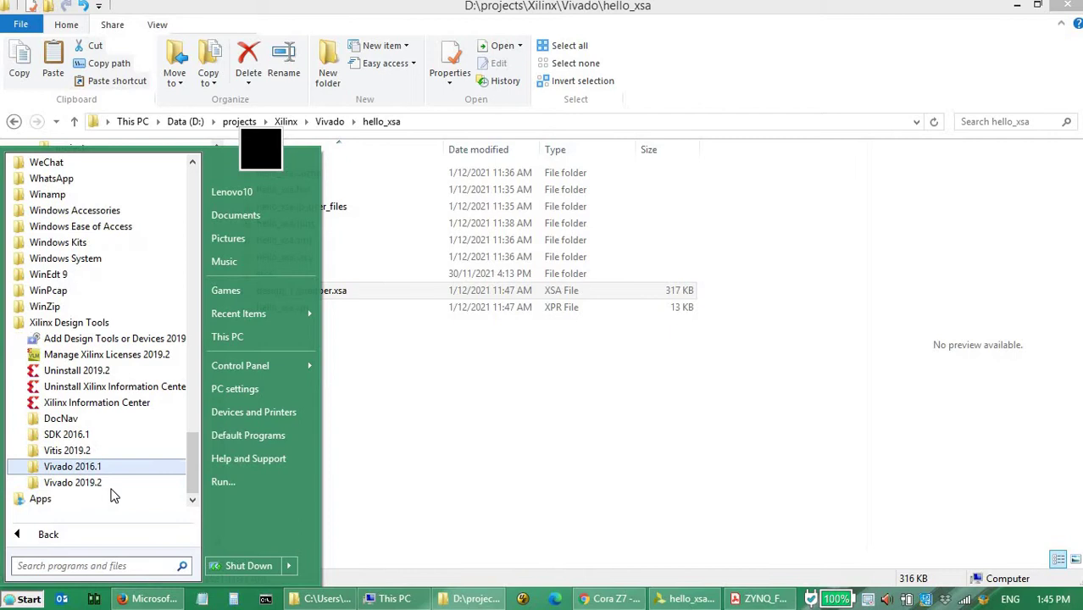
{"action": "left_click", "coordinate": [93, 484]}
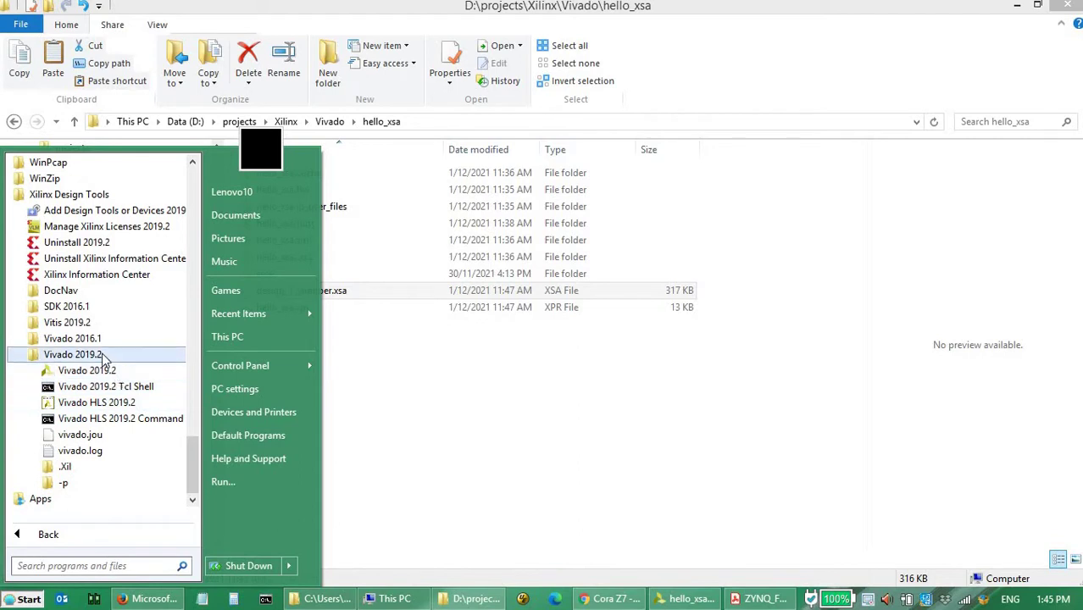
{"action": "left_click", "coordinate": [85, 324]}
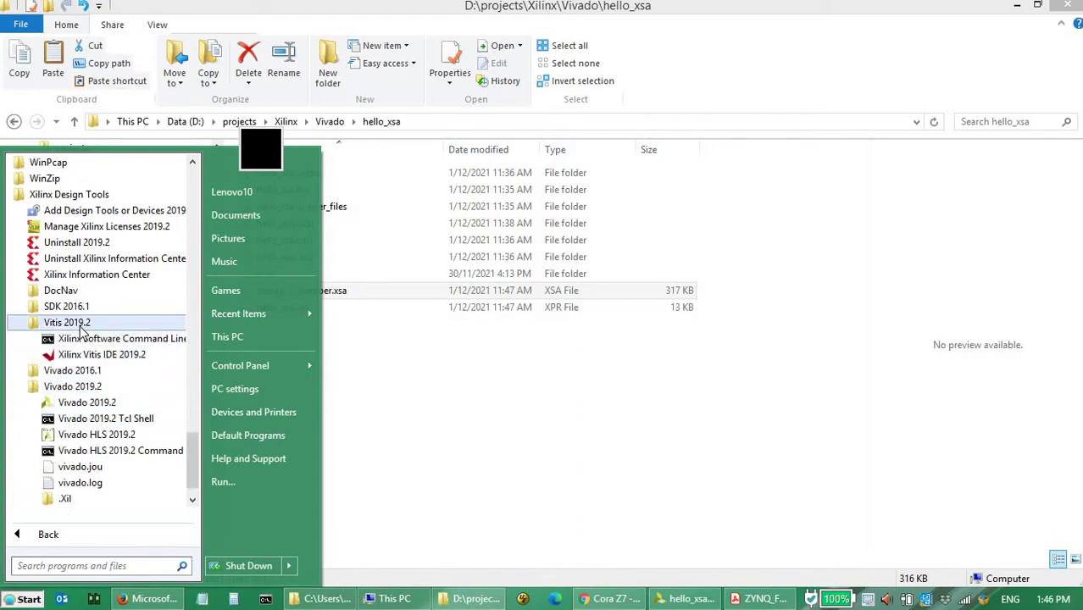
{"action": "left_click", "coordinate": [106, 356]}
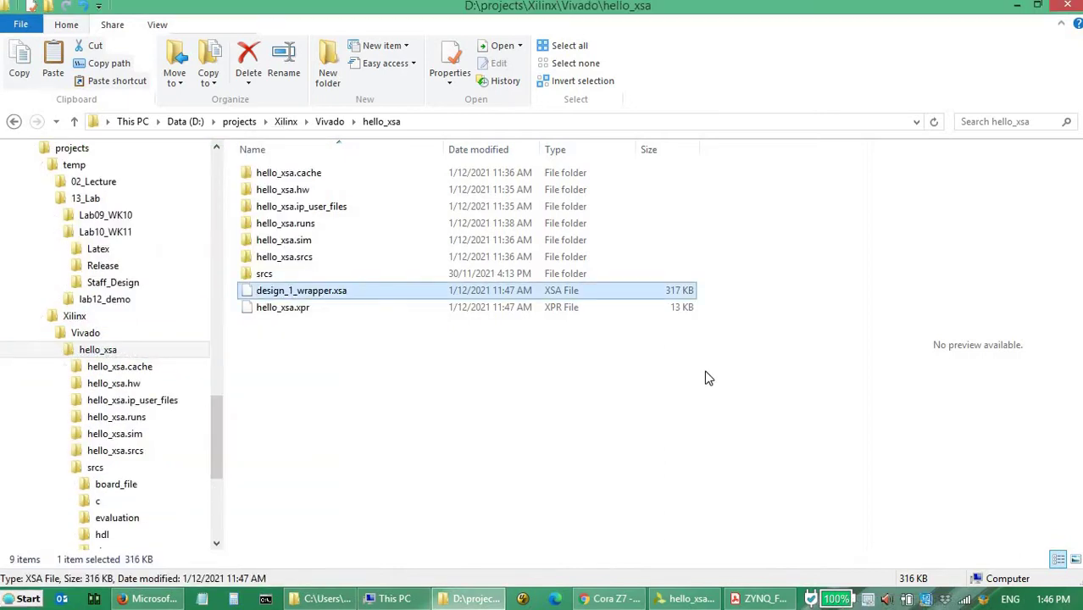
Read the ZYNQ guide PDF down to section 2.4 Design in VITIS, then return to Vitis IDE
{"action": "left_click", "coordinate": [773, 602]}
{"action": "scroll", "coordinate": [1028, 281], "scroll_direction": "down", "scroll_amount": 5}
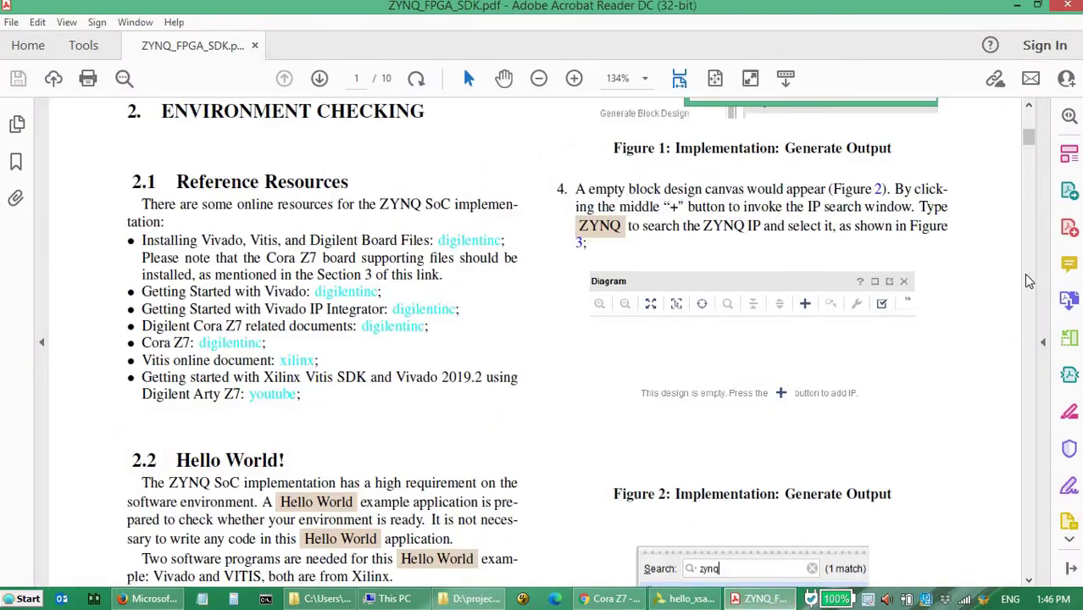
{"action": "scroll", "coordinate": [1029, 280], "scroll_direction": "down", "scroll_amount": 5}
{"action": "scroll", "coordinate": [1028, 281], "scroll_direction": "down", "scroll_amount": 5}
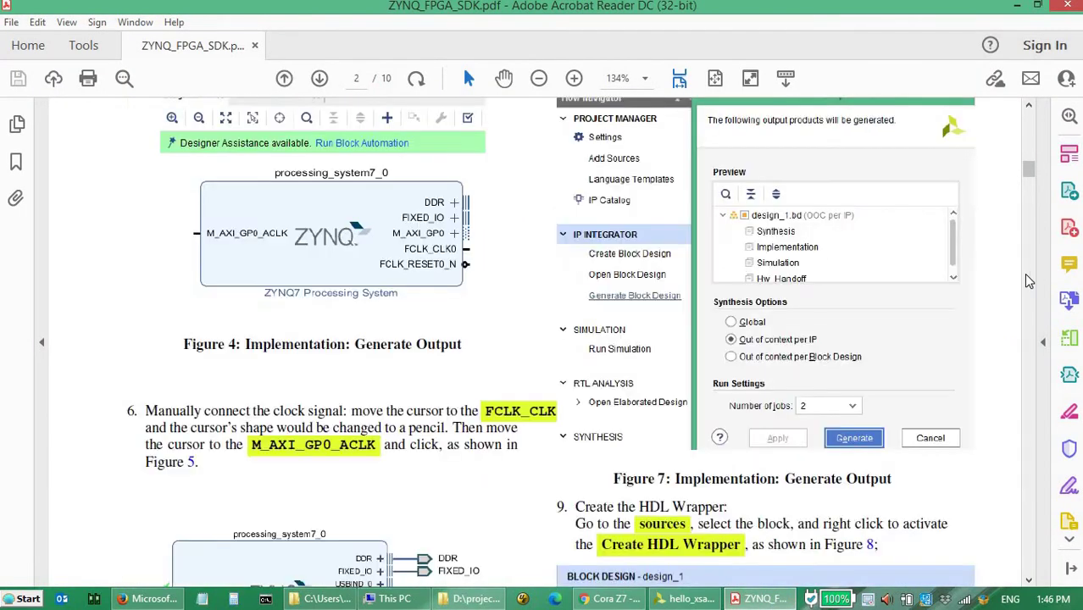
{"action": "scroll", "coordinate": [1029, 281], "scroll_direction": "down", "scroll_amount": 10}
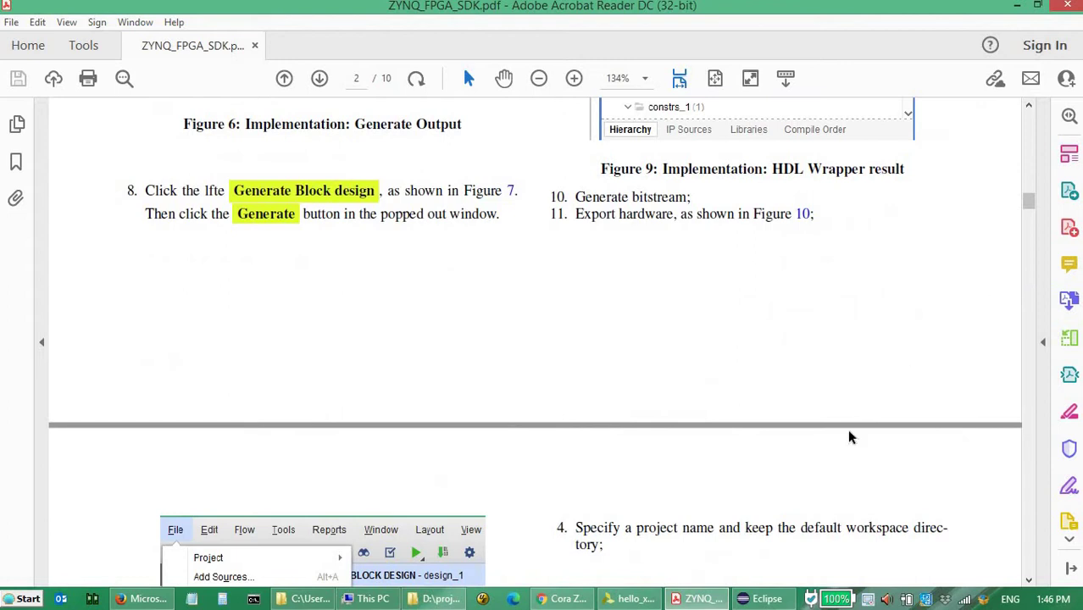
{"action": "scroll", "coordinate": [848, 432], "scroll_direction": "down", "scroll_amount": 3}
{"action": "scroll", "coordinate": [848, 433], "scroll_direction": "down", "scroll_amount": 10}
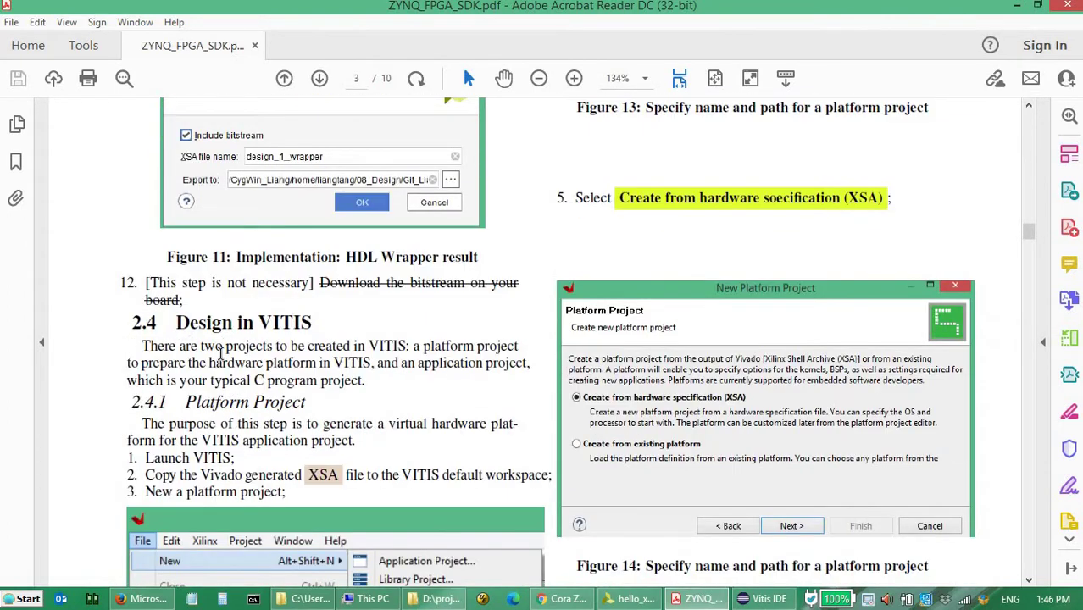
{"action": "scroll", "coordinate": [221, 353], "scroll_direction": "down", "scroll_amount": 3}
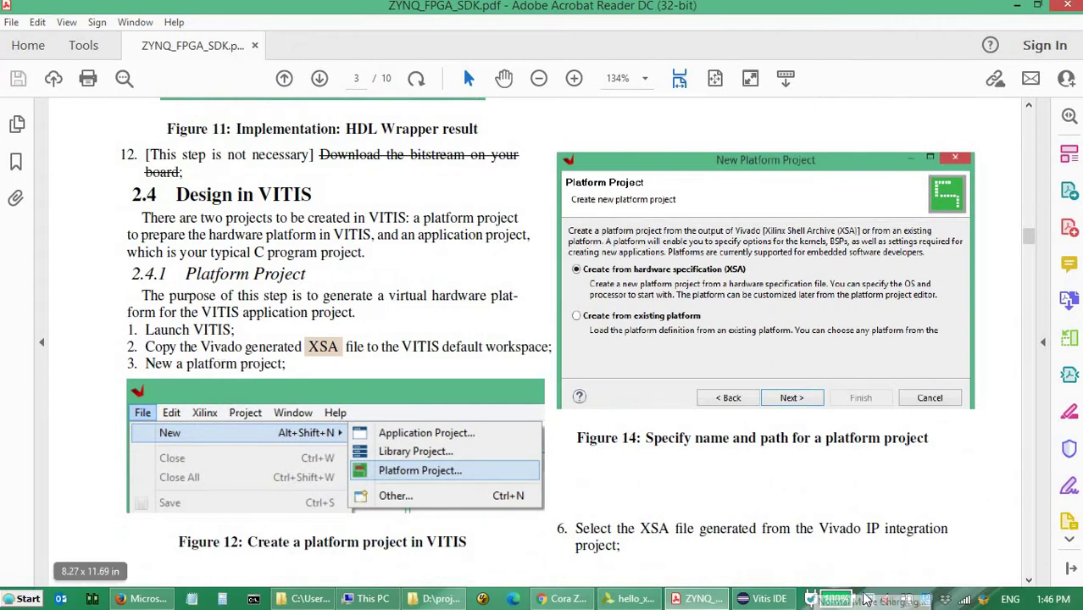
{"action": "left_click", "coordinate": [767, 599]}
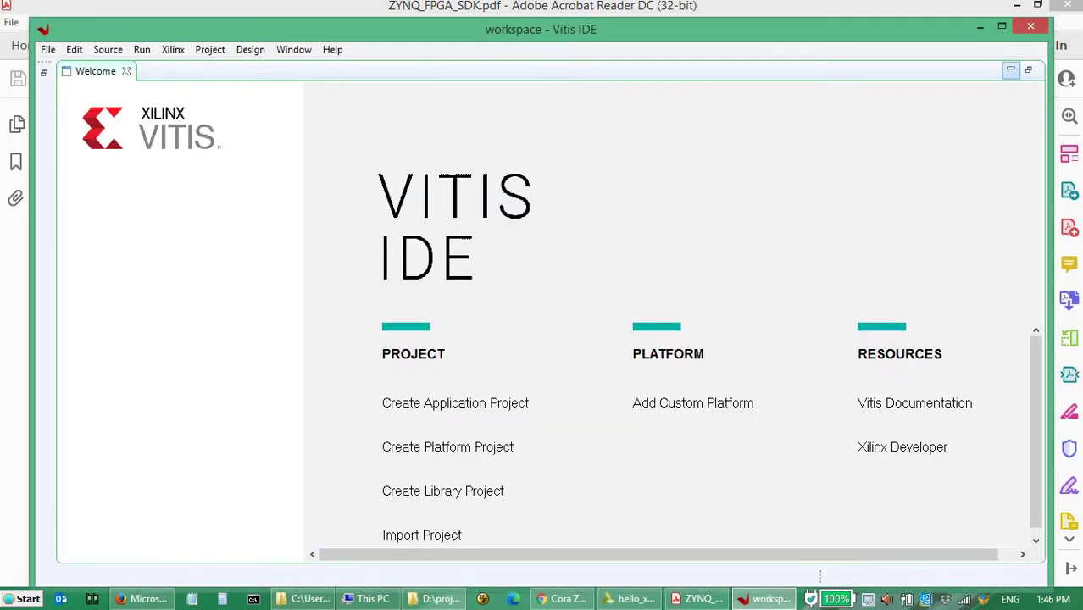
Start a new platform project from the File > New menu
{"action": "left_click", "coordinate": [49, 51]}
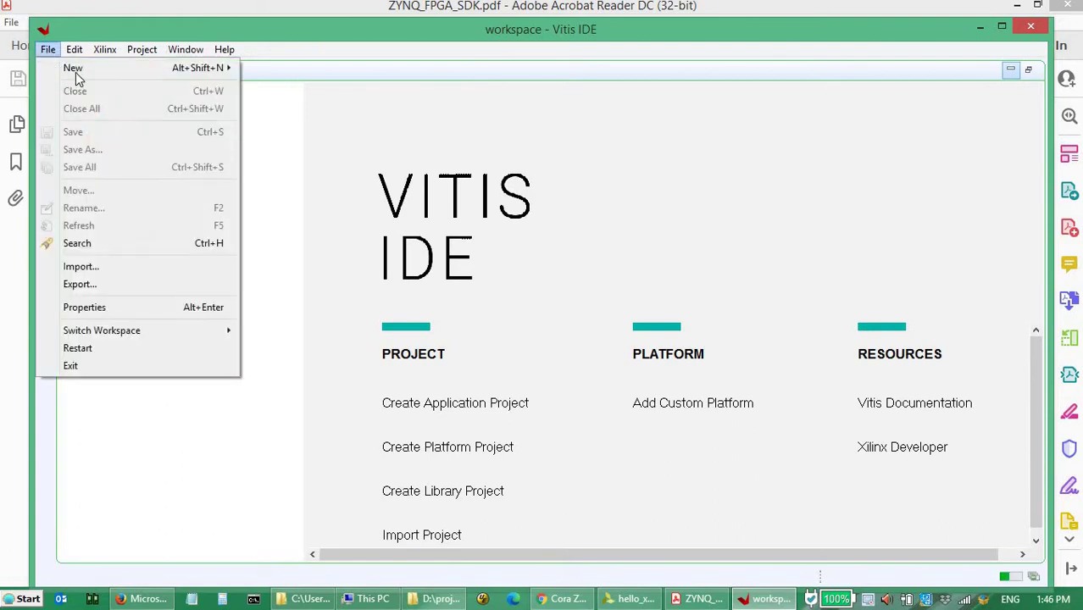
{"action": "mouse_move", "coordinate": [82, 67]}
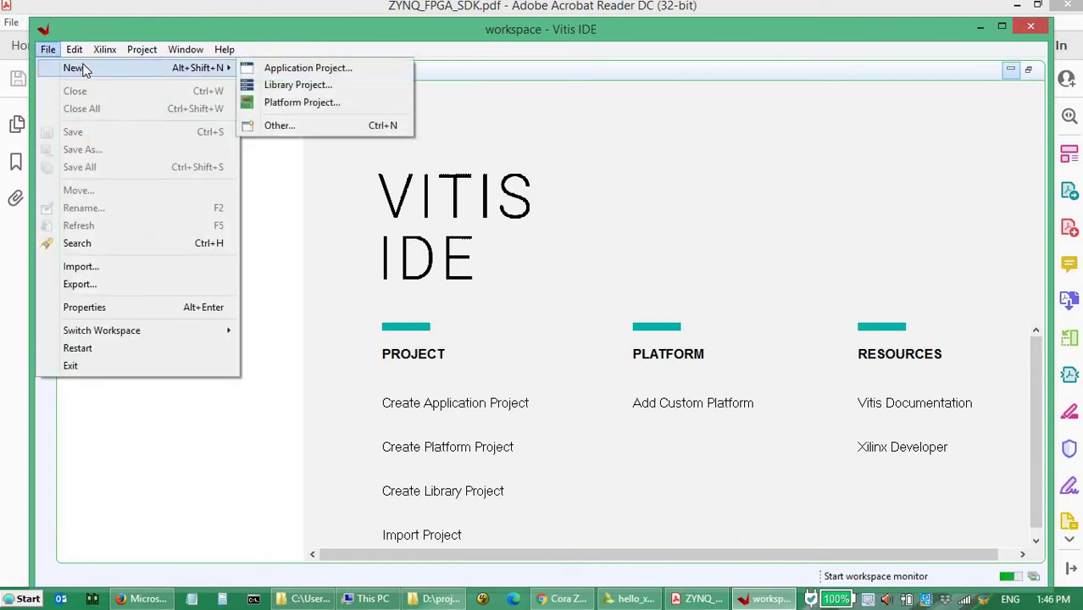
{"action": "left_click", "coordinate": [310, 112]}
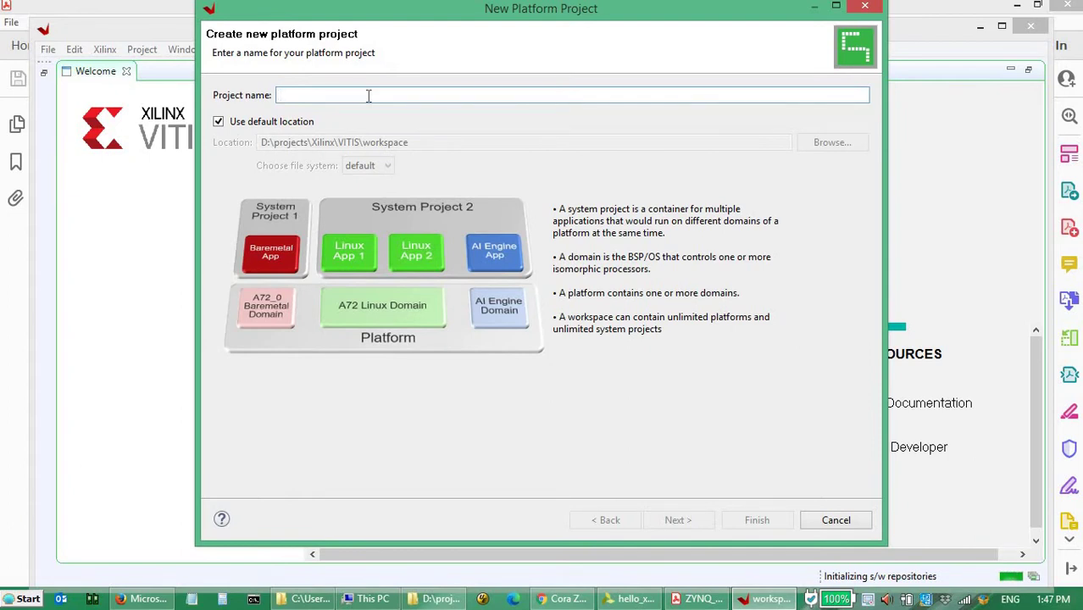
Name the platform project CET_UART_FW and choose to build it from a hardware XSA
{"action": "type", "text": "CET_UART_FW"}
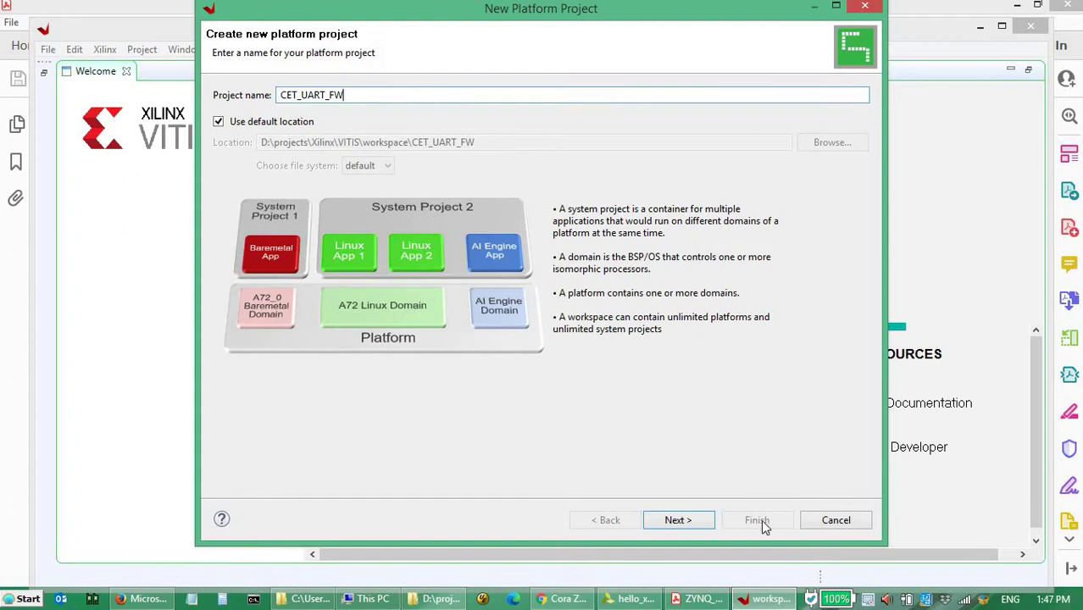
{"action": "left_click", "coordinate": [688, 523]}
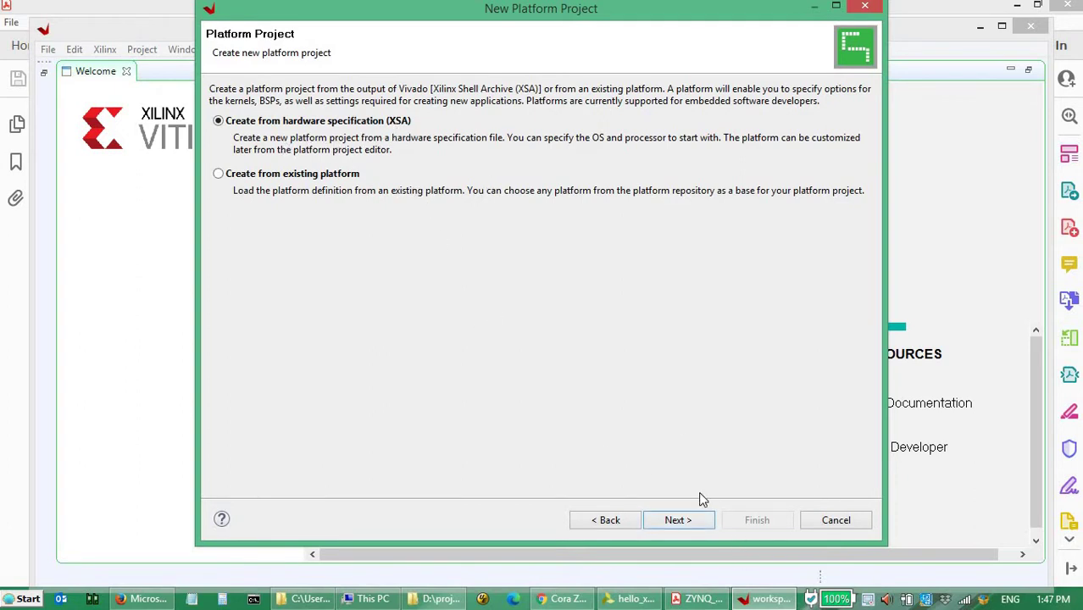
{"action": "left_click", "coordinate": [689, 521]}
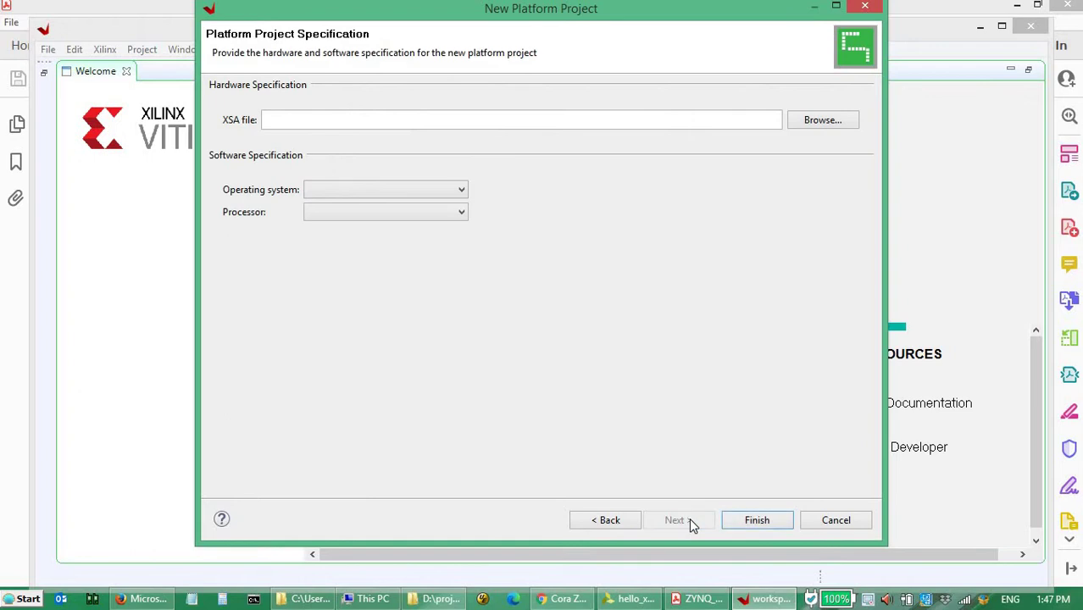
{"action": "left_click", "coordinate": [821, 121]}
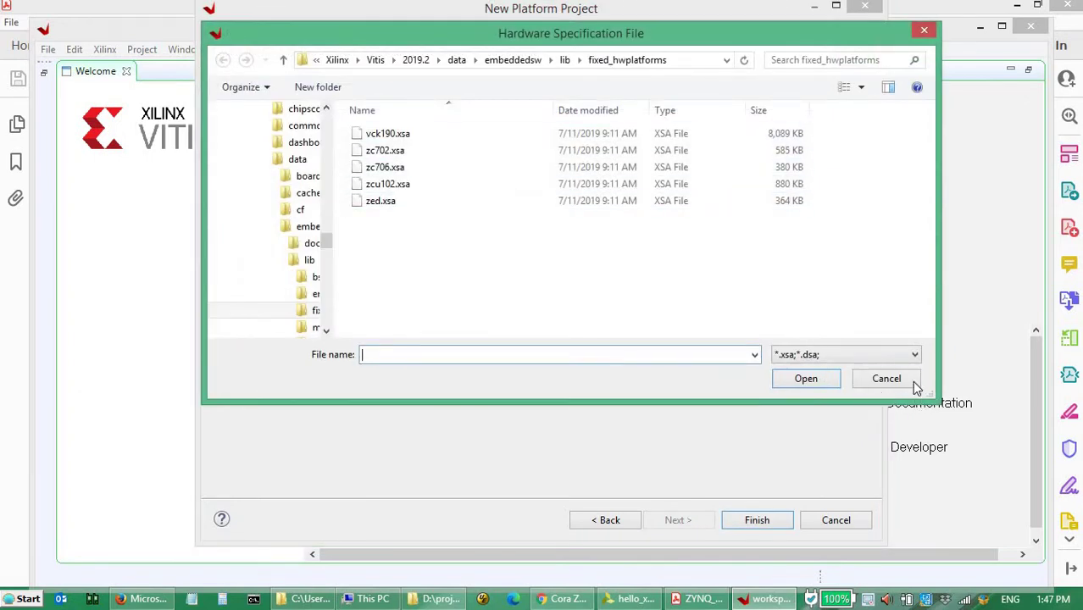
{"action": "left_click", "coordinate": [914, 383]}
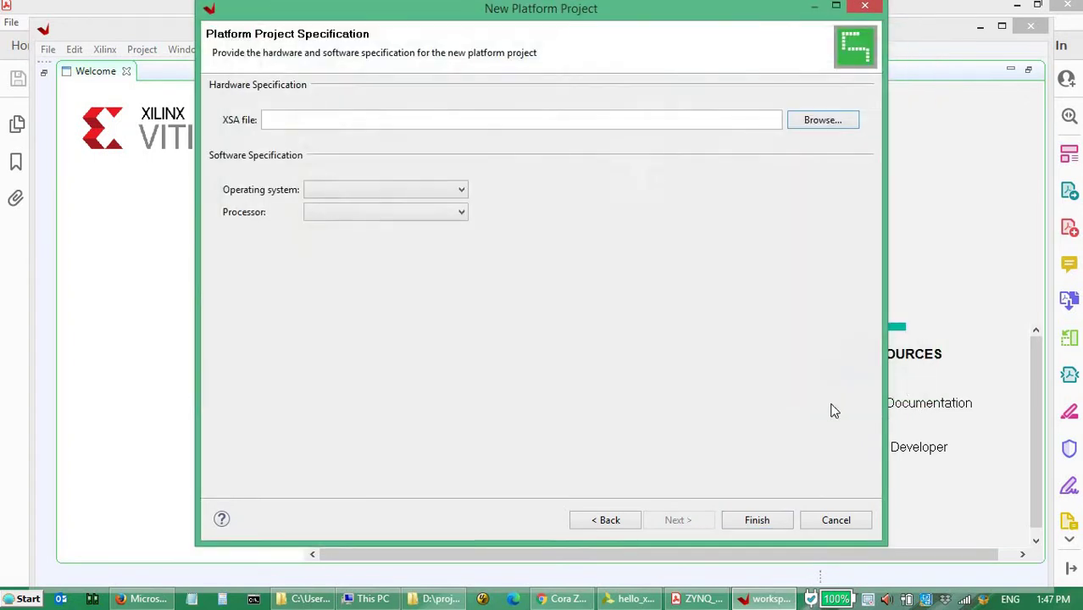
Copy design_1_wrapper.xsa from the hello_xsa project folder
{"action": "left_click", "coordinate": [441, 599]}
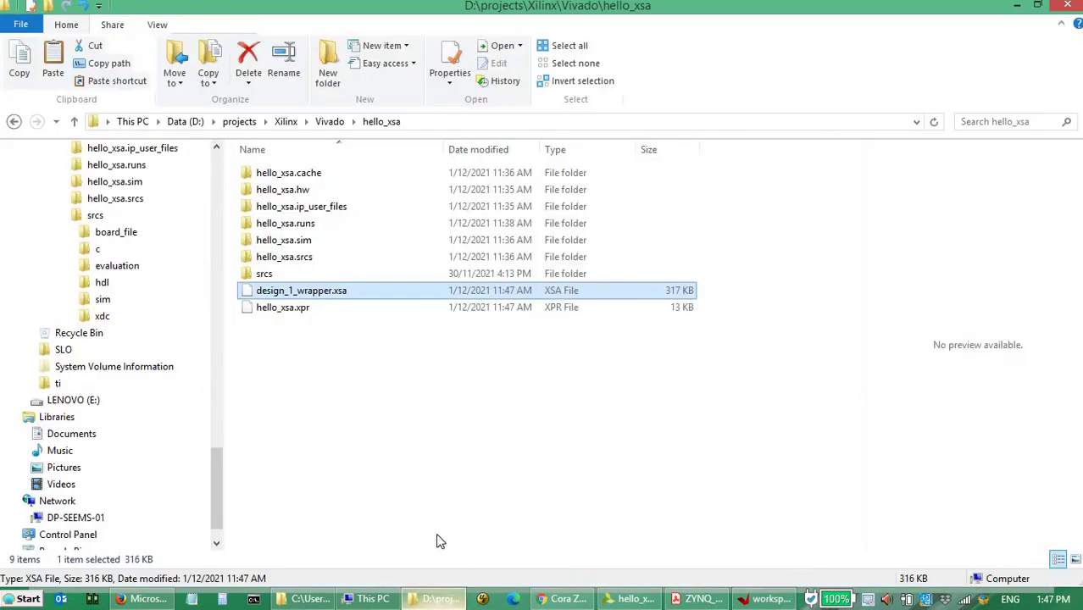
{"action": "left_click", "coordinate": [381, 364]}
{"action": "left_click", "coordinate": [305, 297]}
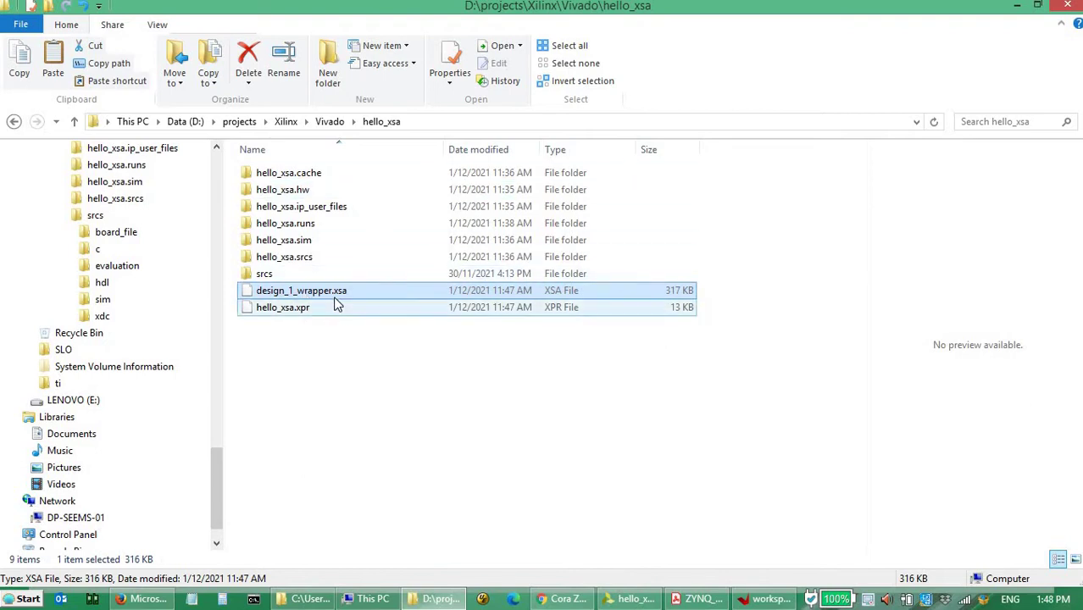
{"action": "right_click", "coordinate": [333, 293]}
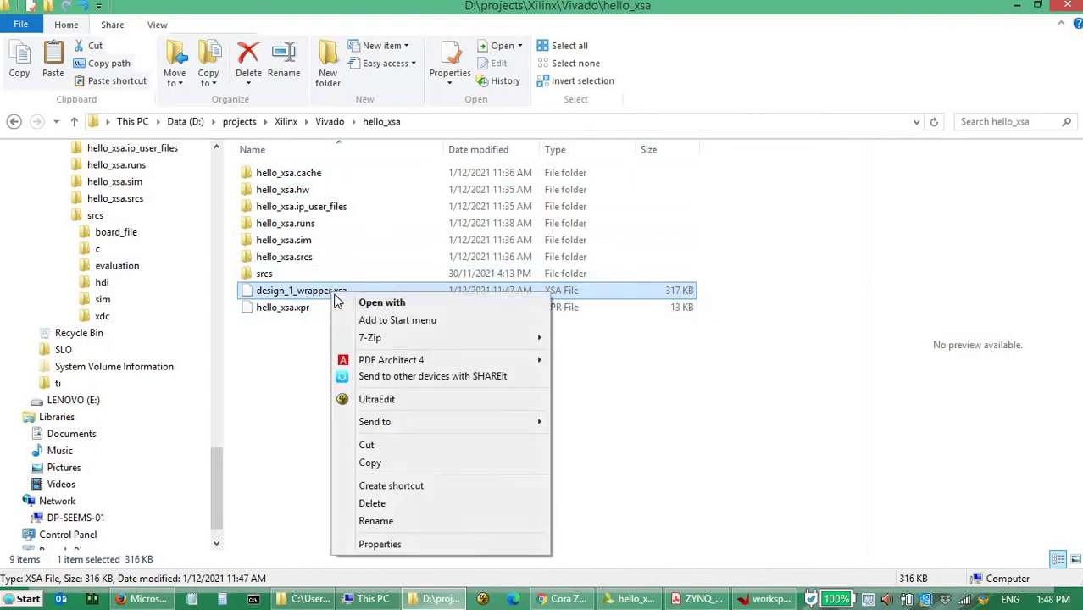
{"action": "left_click", "coordinate": [423, 464]}
Paste design_1_wrapper.xsa into D:\projects\Xilinx\VITIS\workspace and return to the Vitis wizard
{"action": "left_click", "coordinate": [285, 121]}
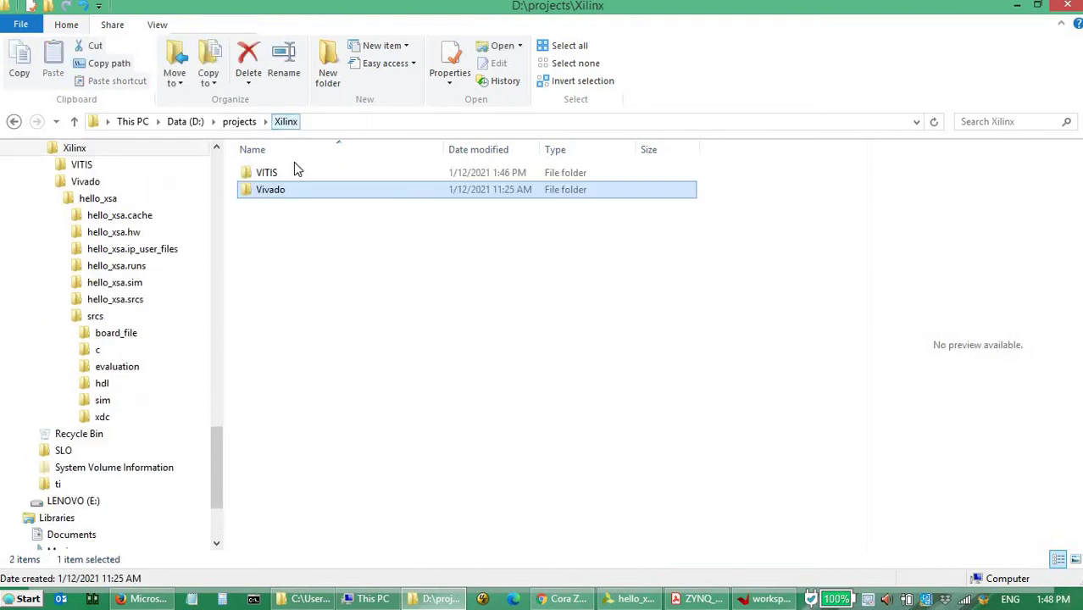
{"action": "double_click", "coordinate": [270, 174]}
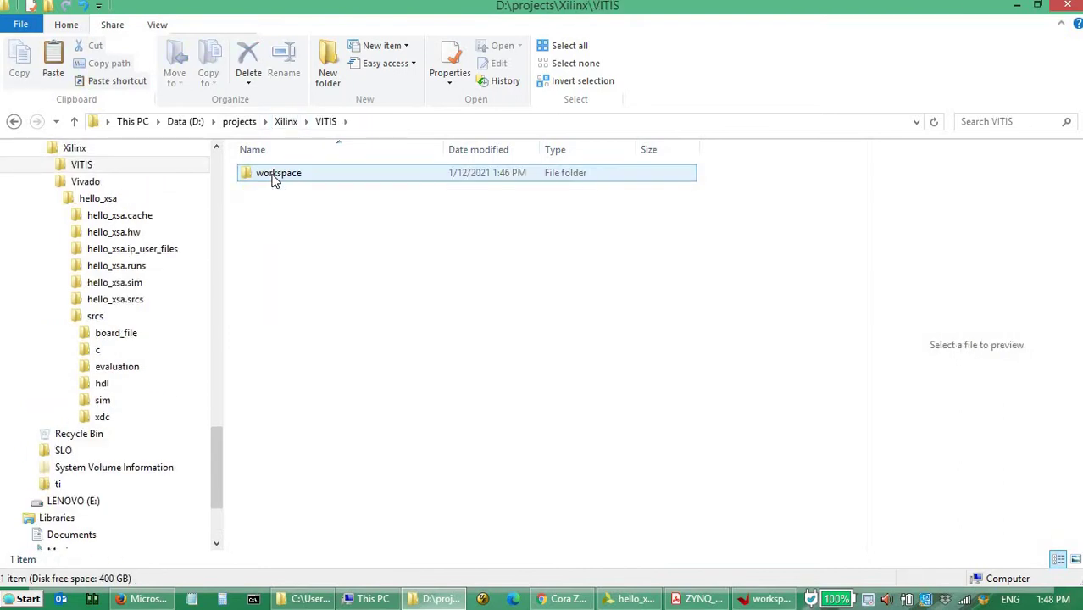
{"action": "double_click", "coordinate": [275, 176]}
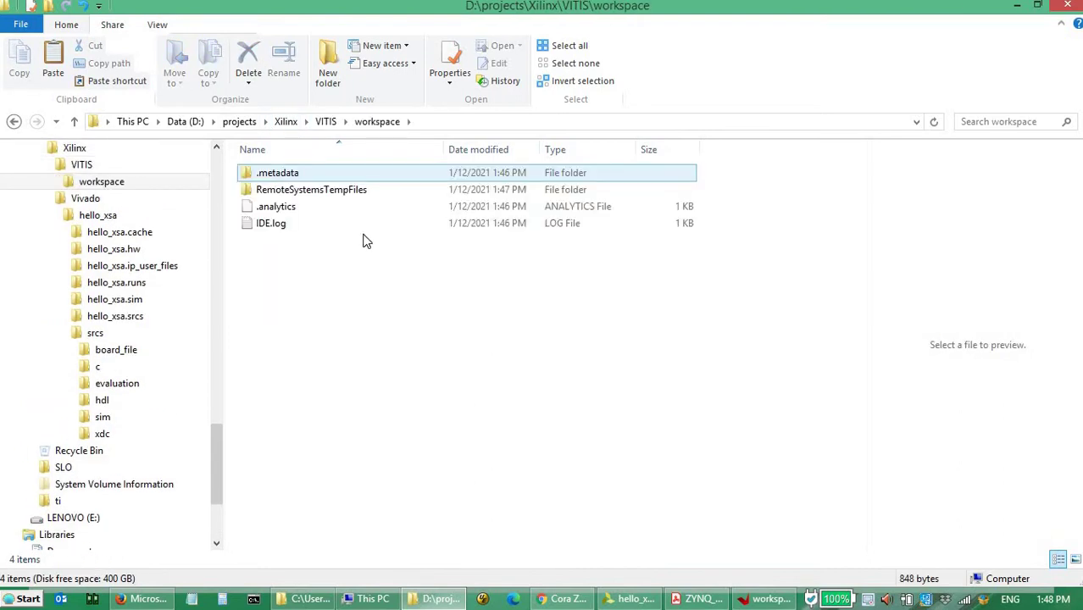
{"action": "right_click", "coordinate": [363, 330]}
{"action": "left_click", "coordinate": [397, 432]}
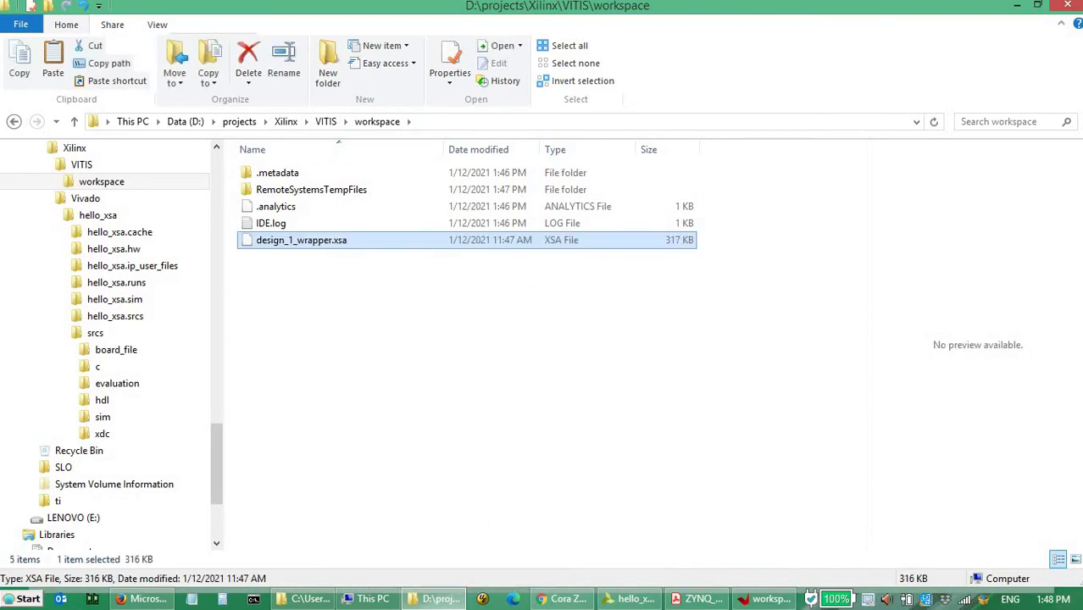
{"action": "left_click", "coordinate": [773, 599]}
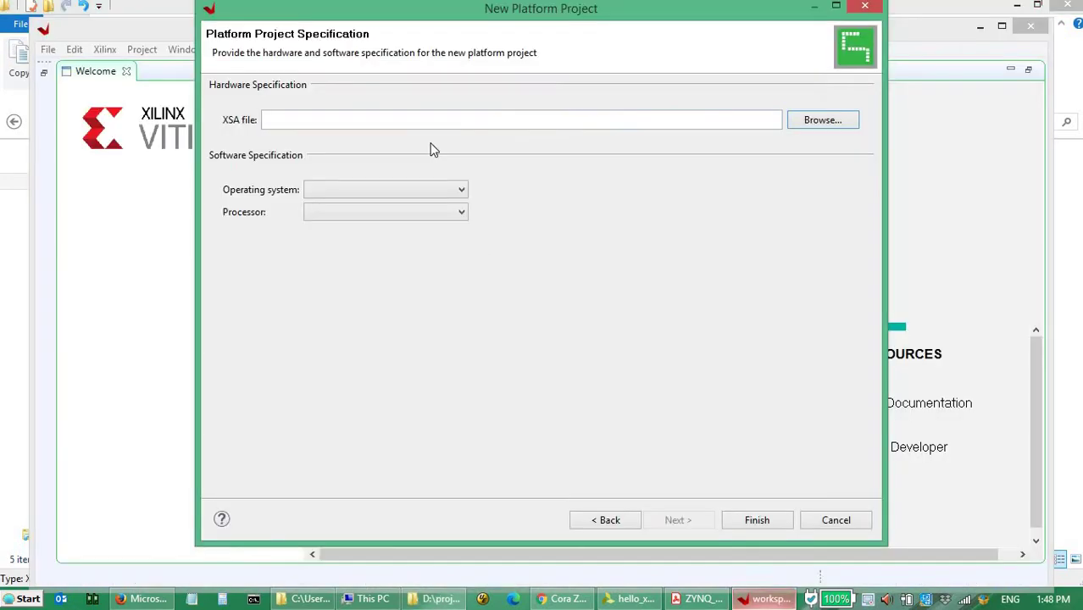
Use D:\projects\Xilinx\VITIS\workspace\design_1_wrapper.xsa as the platform's hardware specification
{"action": "left_click", "coordinate": [822, 124]}
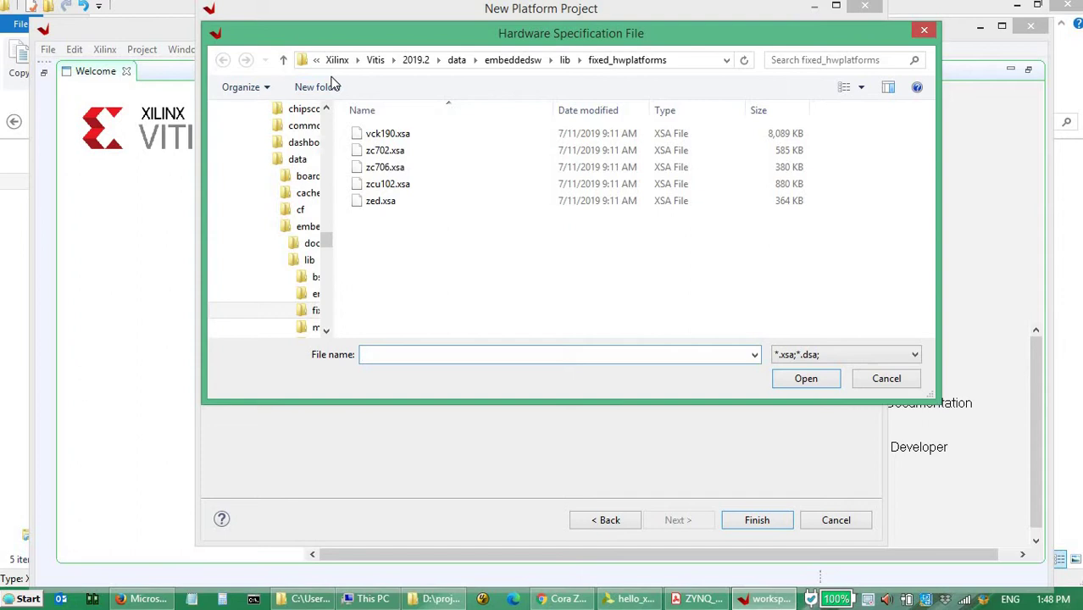
{"action": "left_click", "coordinate": [335, 60]}
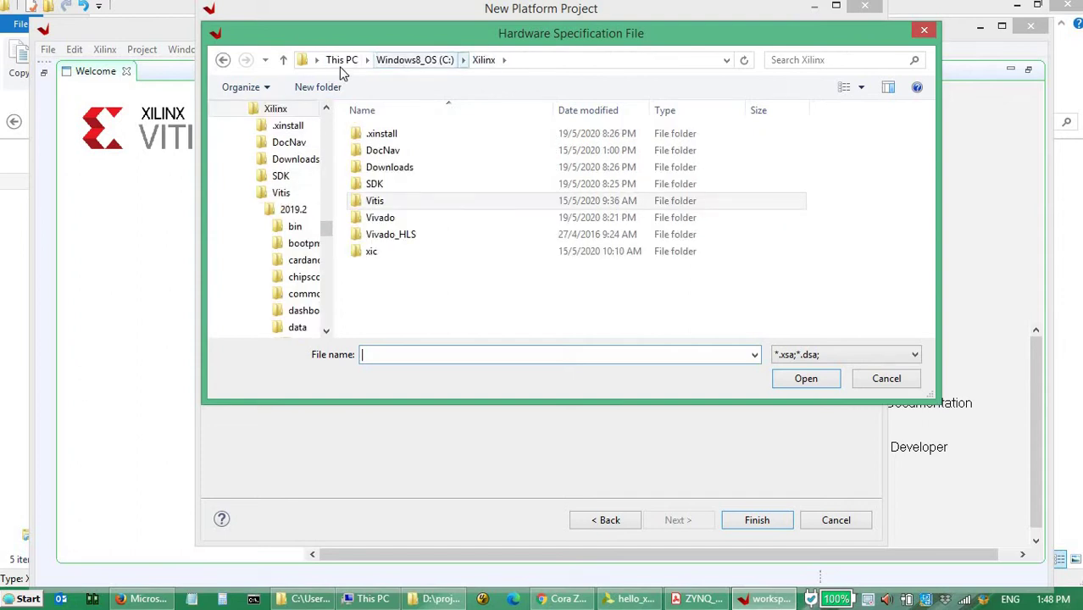
{"action": "left_click", "coordinate": [342, 61]}
{"action": "double_click", "coordinate": [631, 302]}
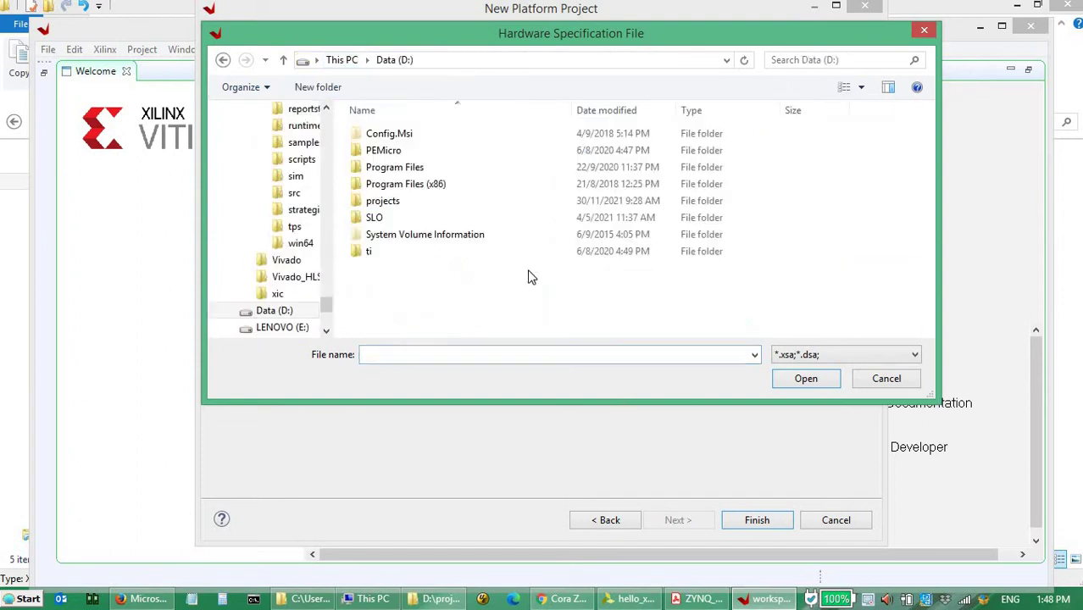
{"action": "double_click", "coordinate": [379, 201]}
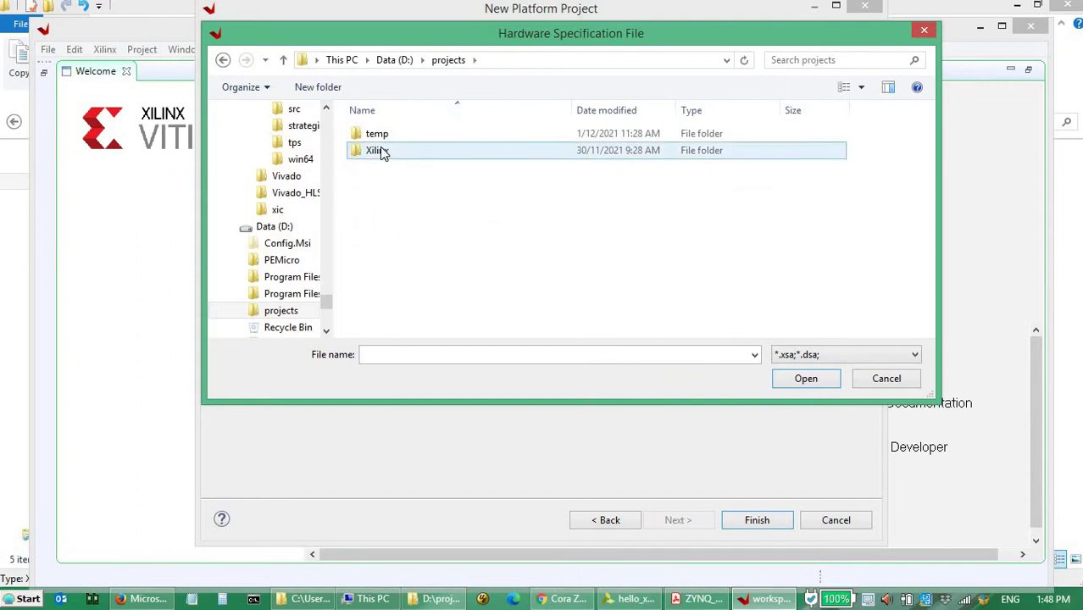
{"action": "double_click", "coordinate": [379, 151]}
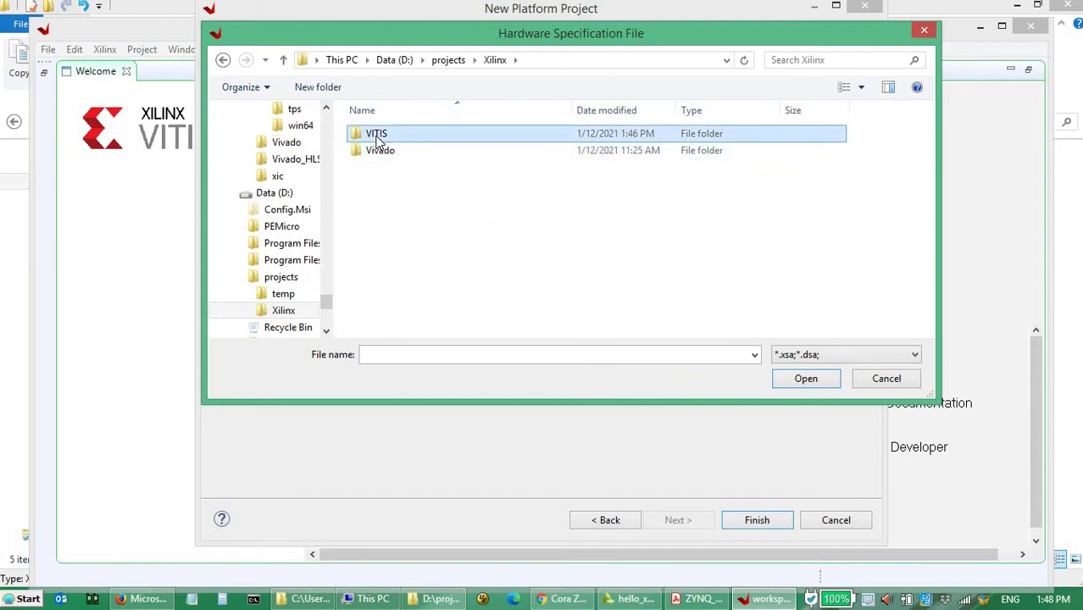
{"action": "double_click", "coordinate": [378, 136]}
{"action": "double_click", "coordinate": [383, 135]}
{"action": "double_click", "coordinate": [390, 169]}
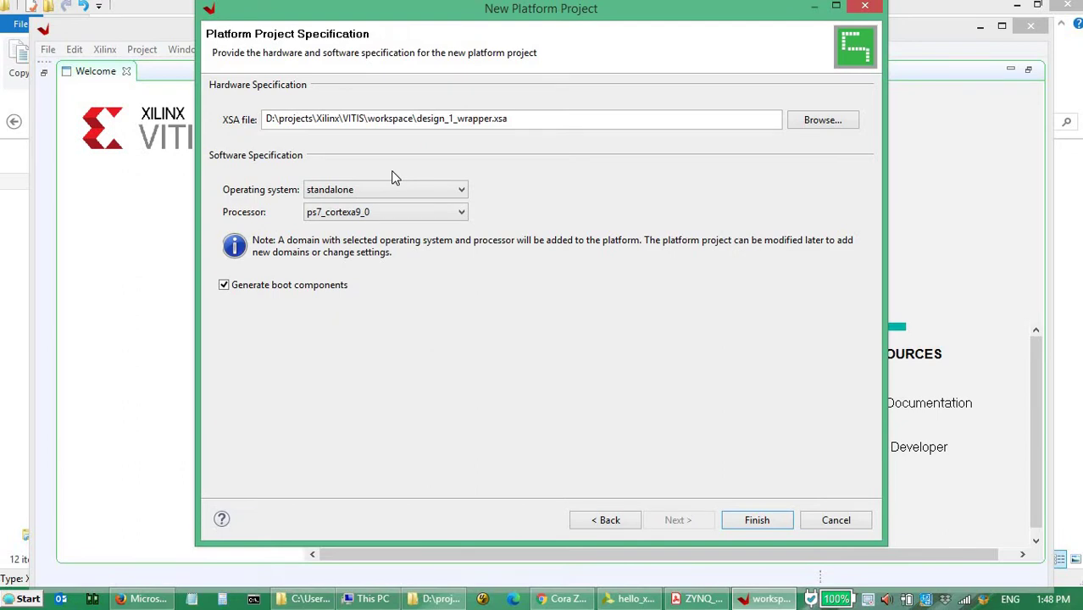
Finish the wizard to create the CET_UART_FW platform project
{"action": "left_click", "coordinate": [767, 520]}
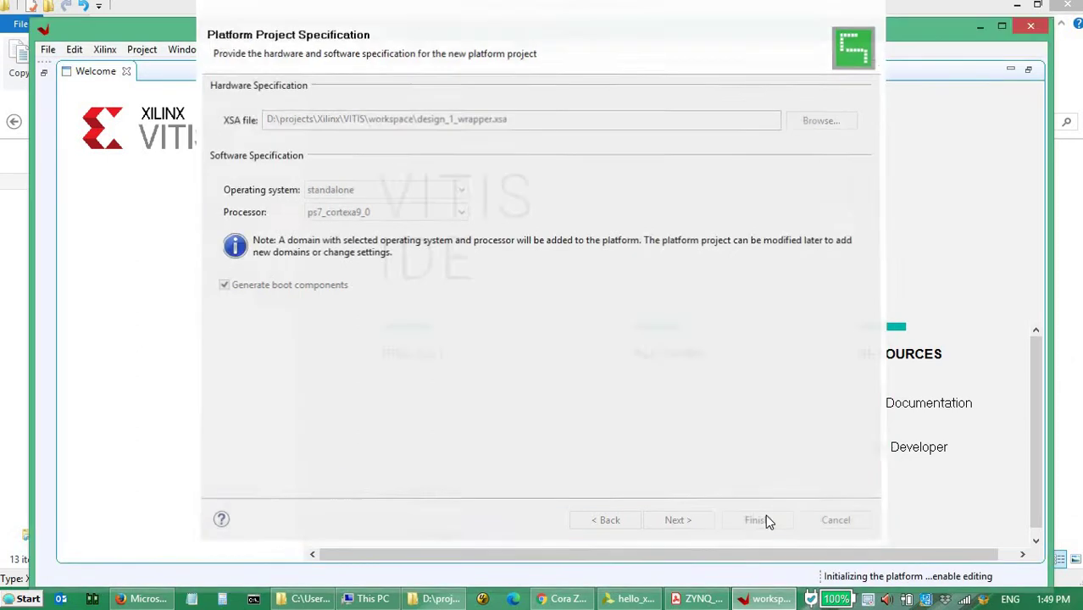
Close the Welcome page and open the standalone domain's BSP settings for ps7_cortexa9_0
{"action": "left_click", "coordinate": [127, 72]}
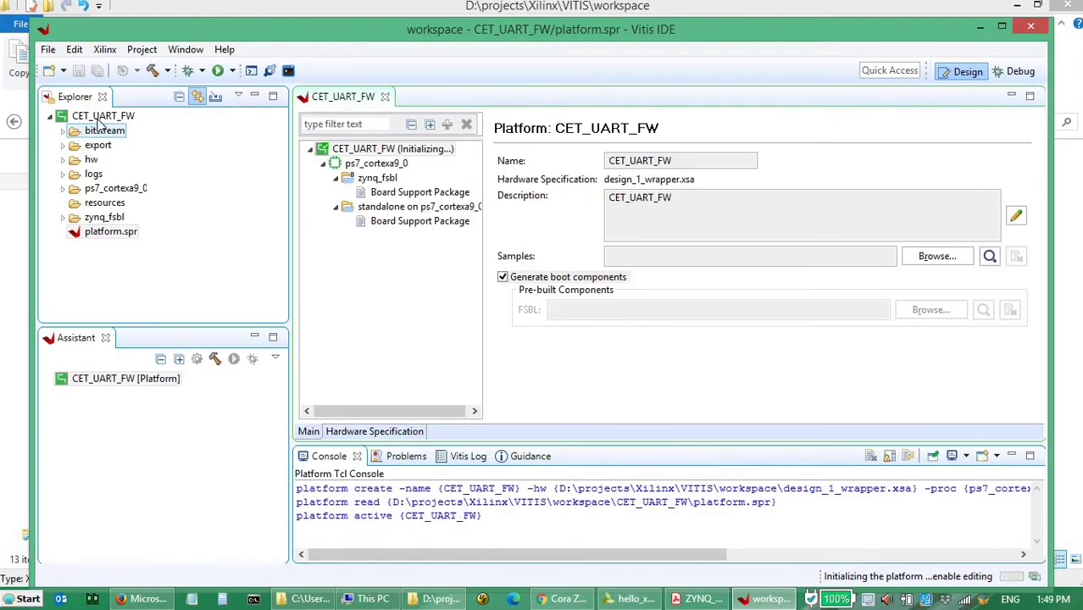
{"action": "left_click", "coordinate": [355, 164]}
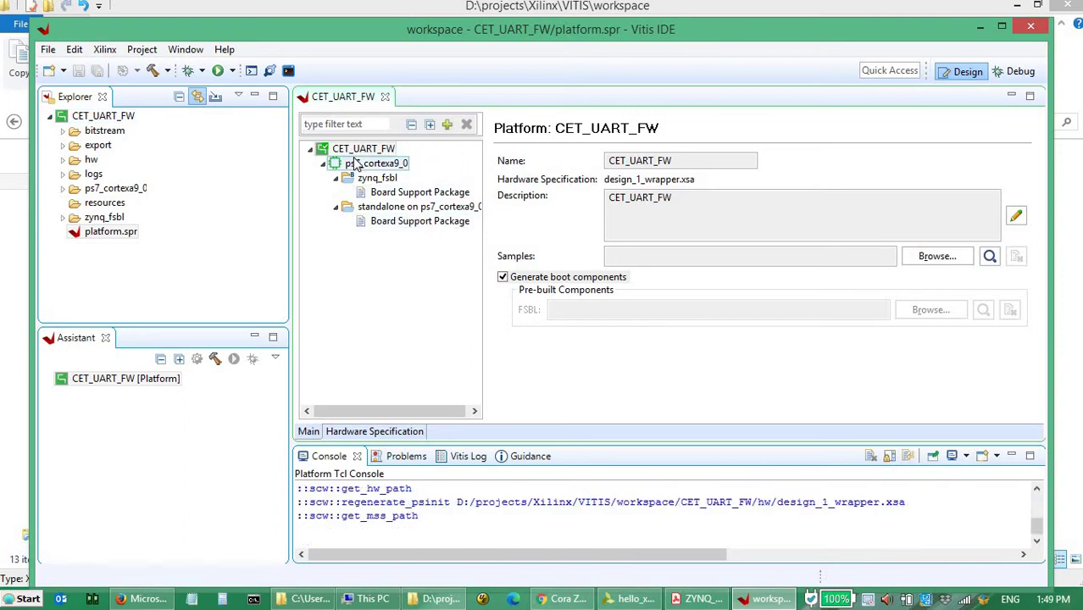
{"action": "left_click", "coordinate": [395, 223]}
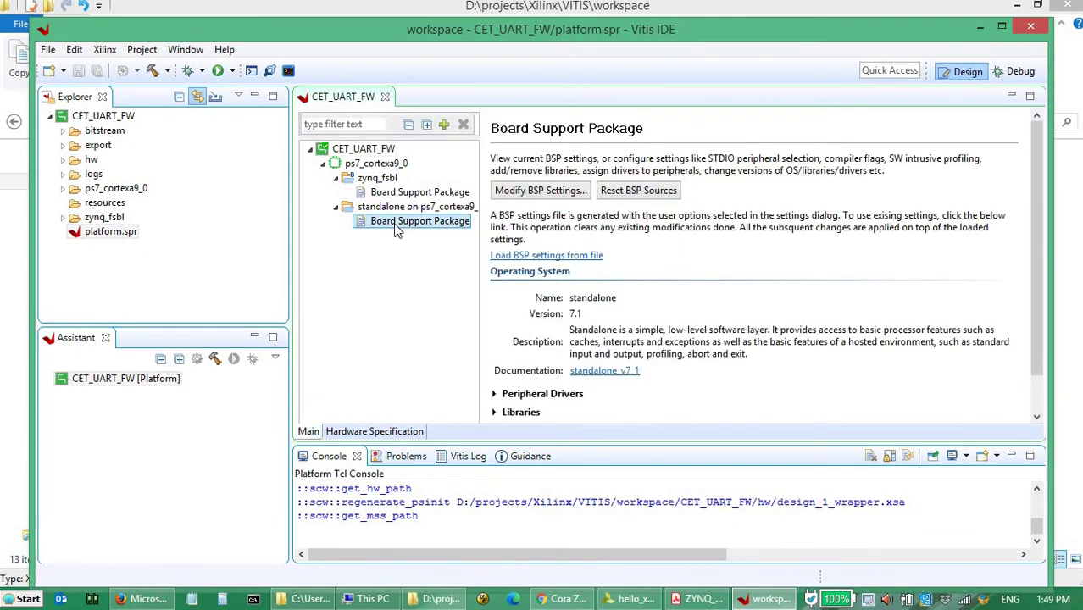
{"action": "left_click", "coordinate": [550, 191]}
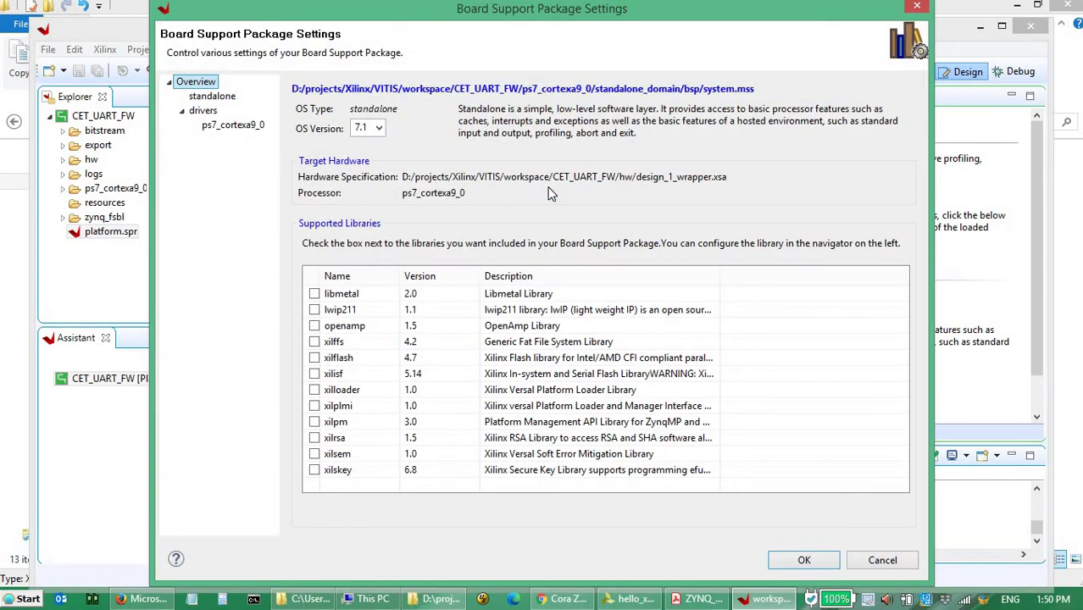
Set the standalone BSP's stdin and stdout to ps7_coresight_comp_0 and apply
{"action": "left_click", "coordinate": [212, 97]}
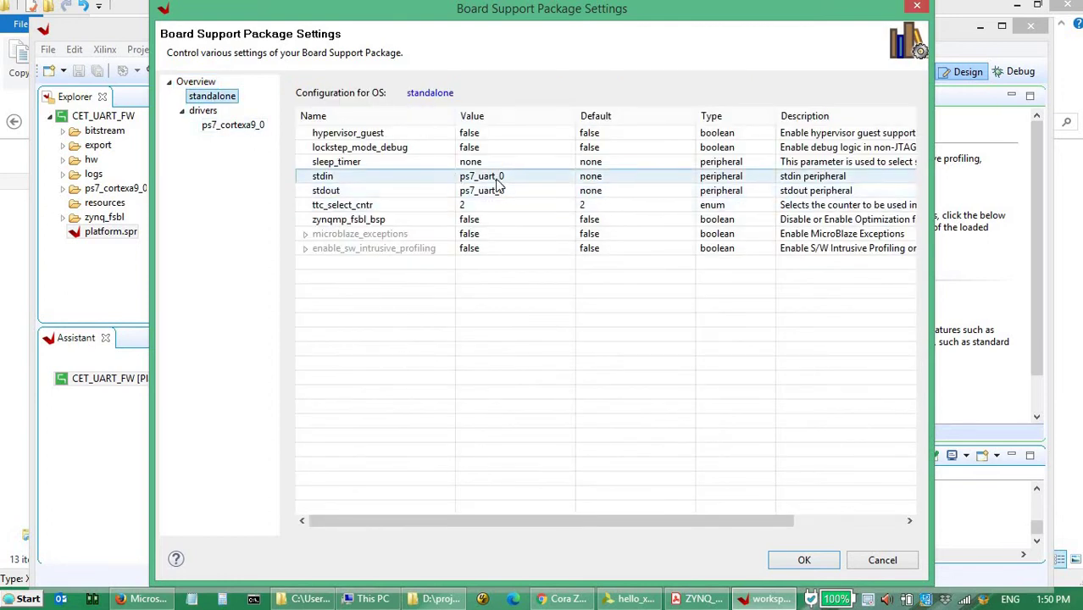
{"action": "left_click", "coordinate": [547, 177]}
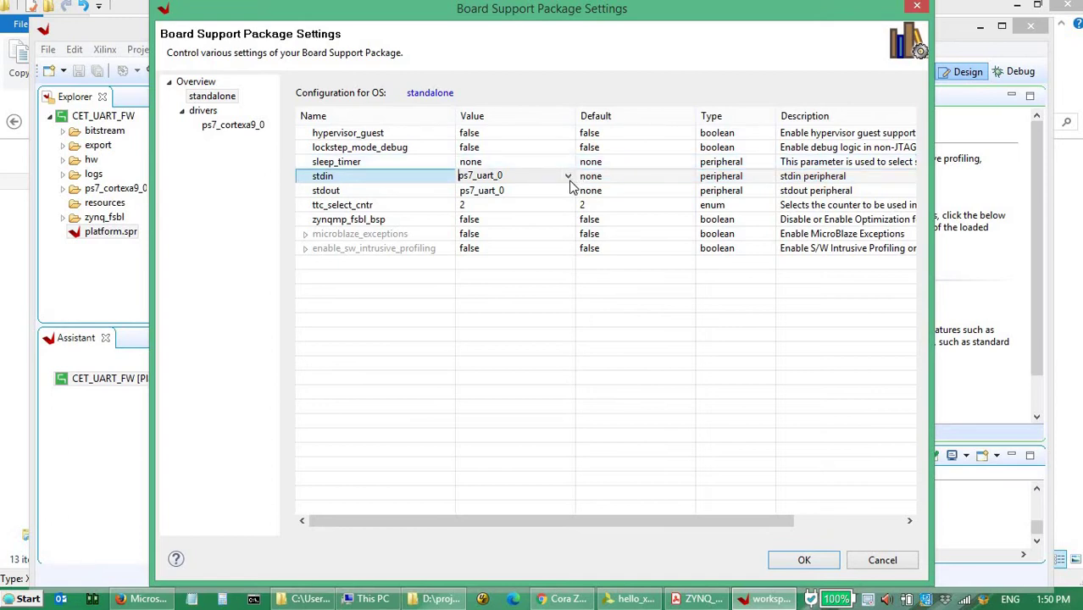
{"action": "left_click", "coordinate": [568, 177]}
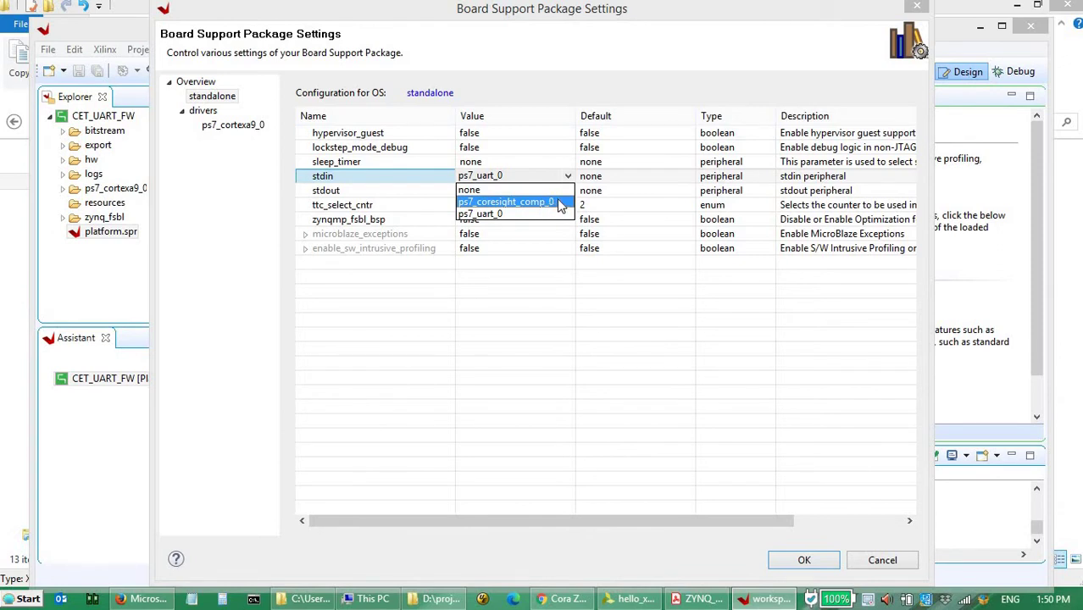
{"action": "left_click", "coordinate": [558, 202]}
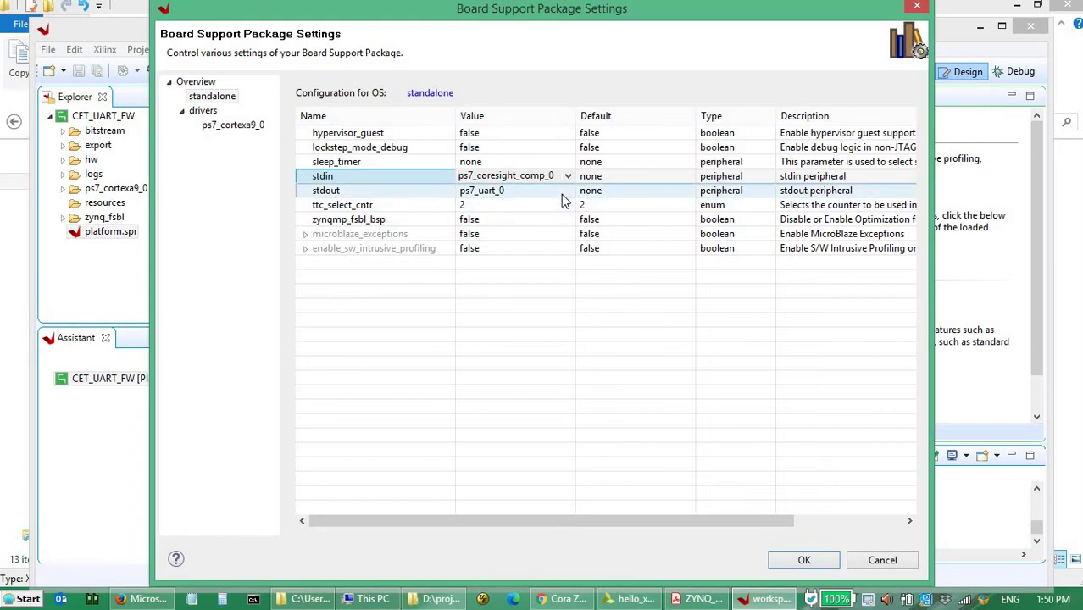
{"action": "left_click", "coordinate": [561, 194]}
{"action": "left_click", "coordinate": [569, 191]}
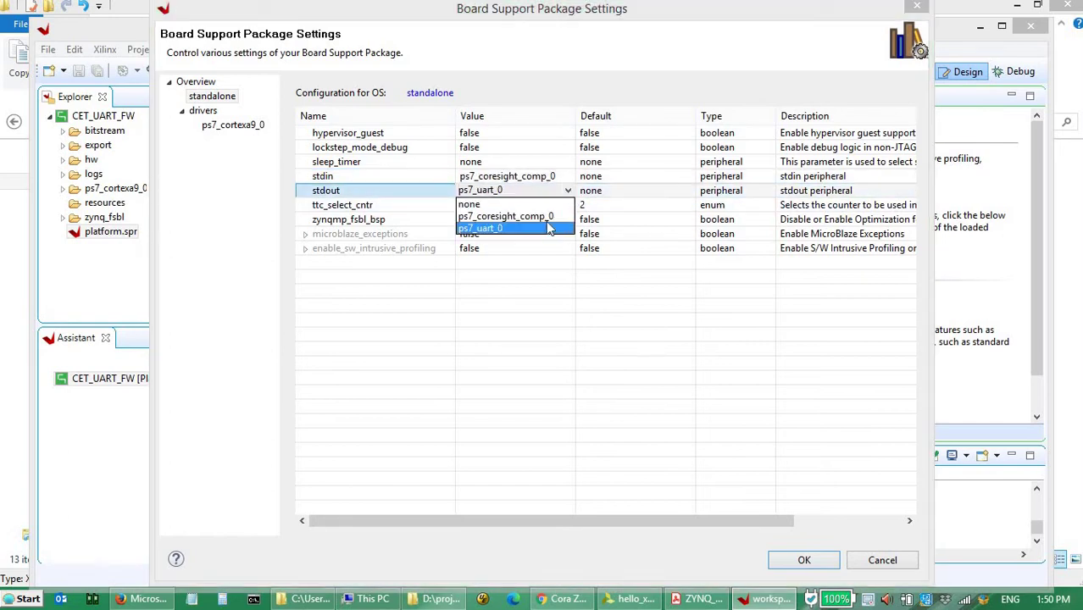
{"action": "left_click", "coordinate": [547, 217]}
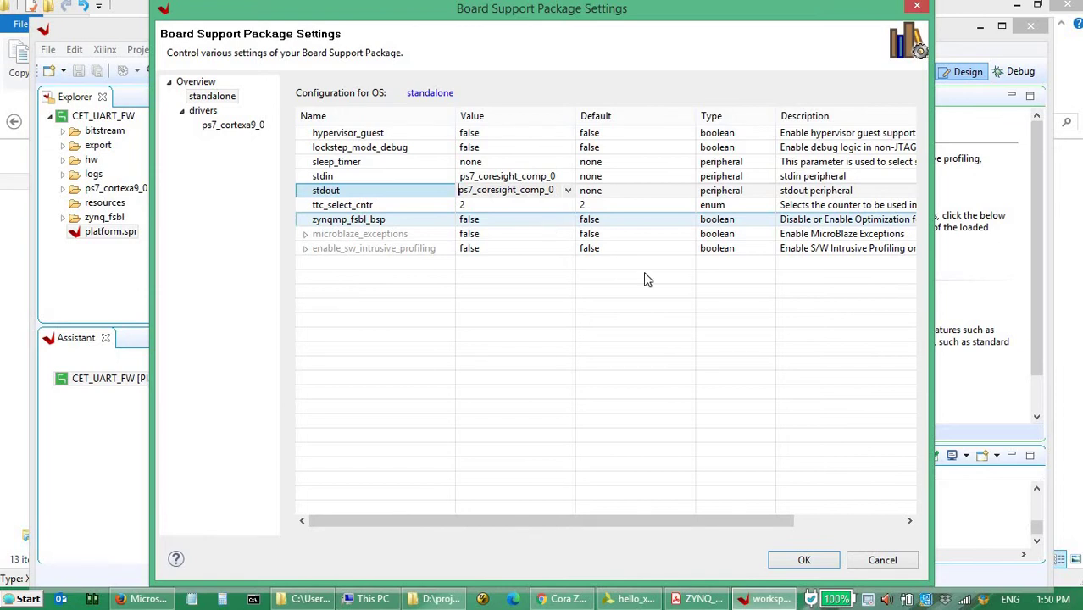
{"action": "left_click", "coordinate": [804, 560]}
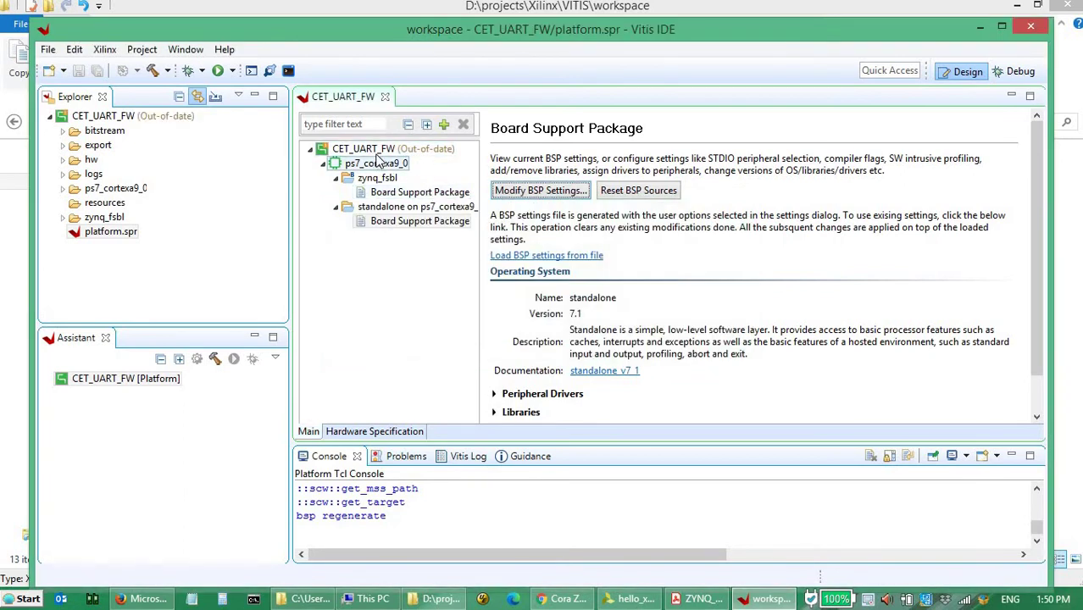
Build the CET_UART_FW platform project from its context menu in the Explorer
{"action": "left_click", "coordinate": [377, 151]}
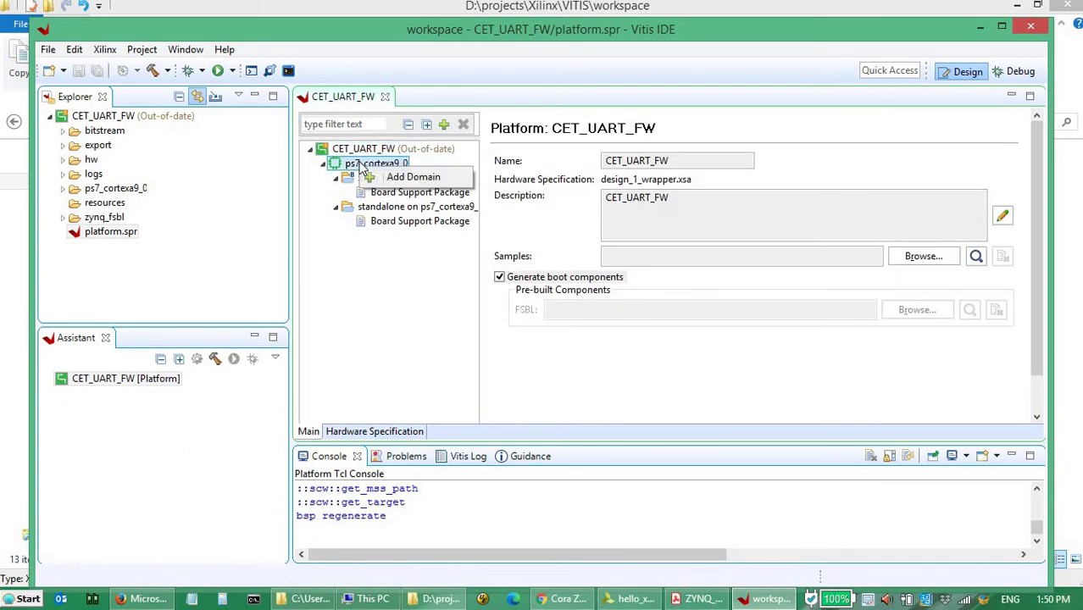
{"action": "left_click", "coordinate": [88, 121]}
{"action": "right_click", "coordinate": [88, 119]}
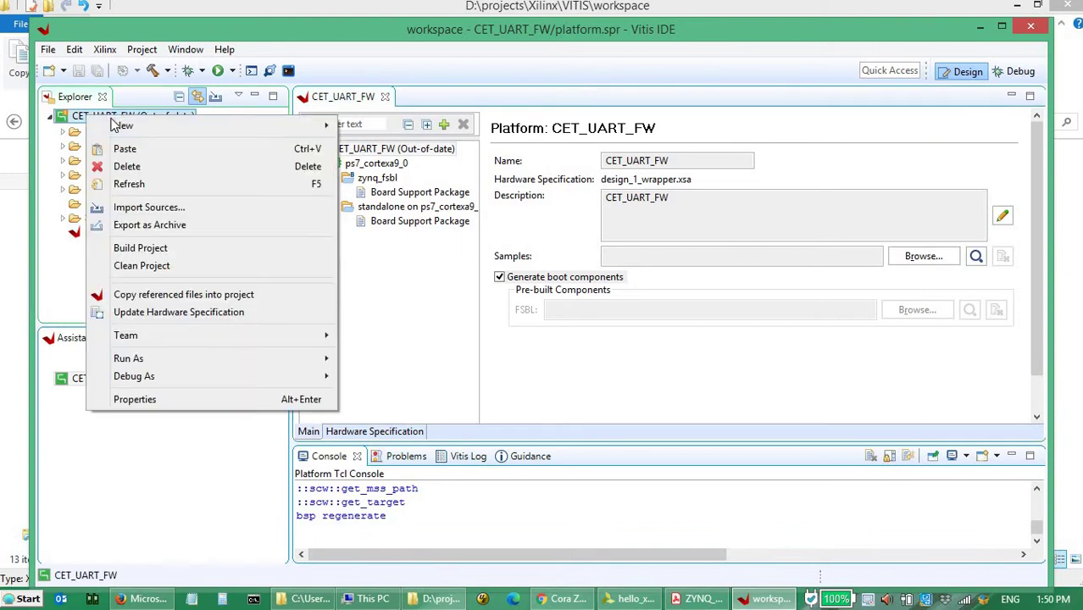
{"action": "left_click", "coordinate": [178, 253]}
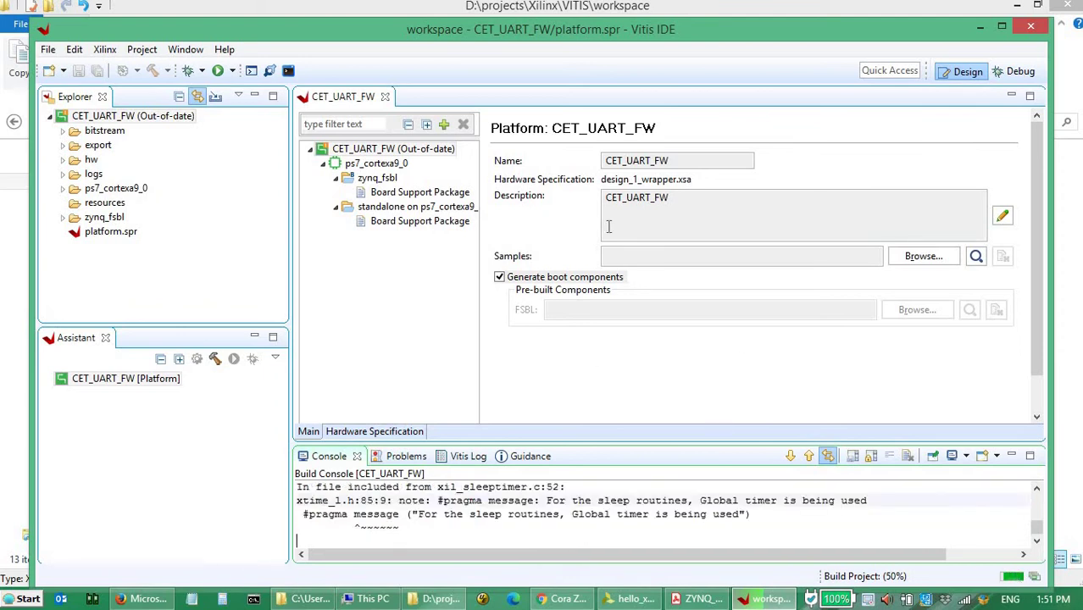
Select the standalone domain's Board Support Package while the platform build finishes
{"action": "left_click", "coordinate": [419, 220]}
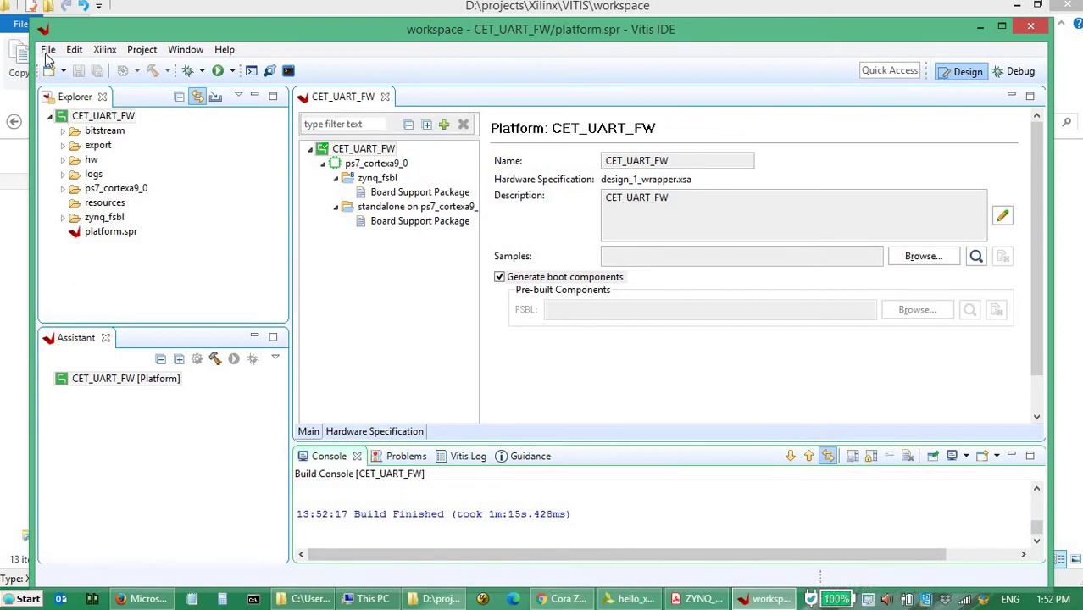
Start a new Application Project and enter CET_UART_FW_App as its name
{"action": "left_click", "coordinate": [48, 51]}
{"action": "mouse_move", "coordinate": [72, 73]}
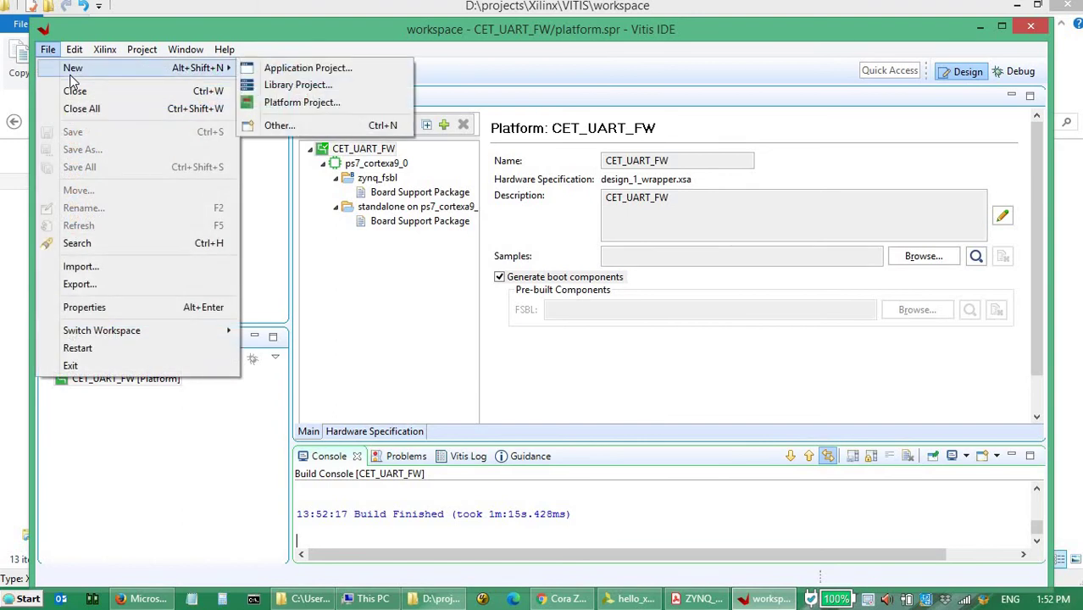
{"action": "left_click", "coordinate": [282, 70]}
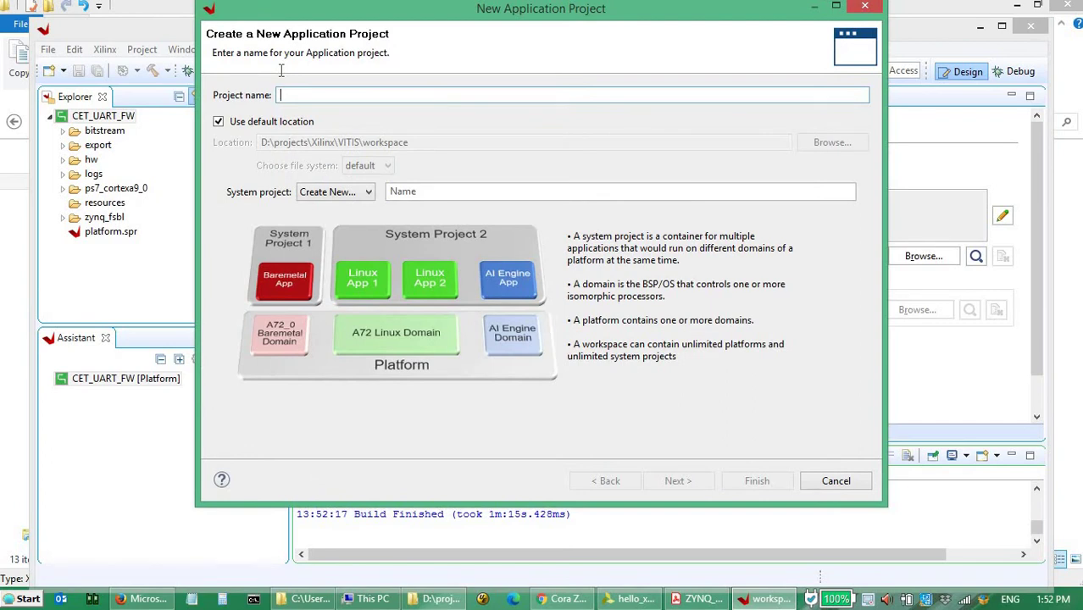
{"action": "type", "text": "CE"}
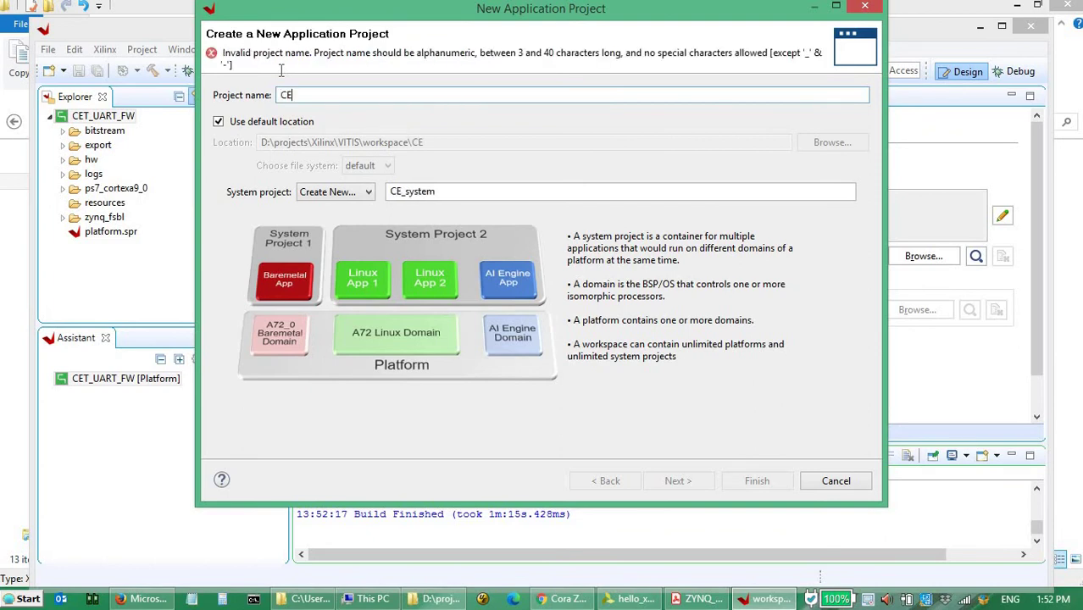
{"action": "type", "text": "T_UART_"}
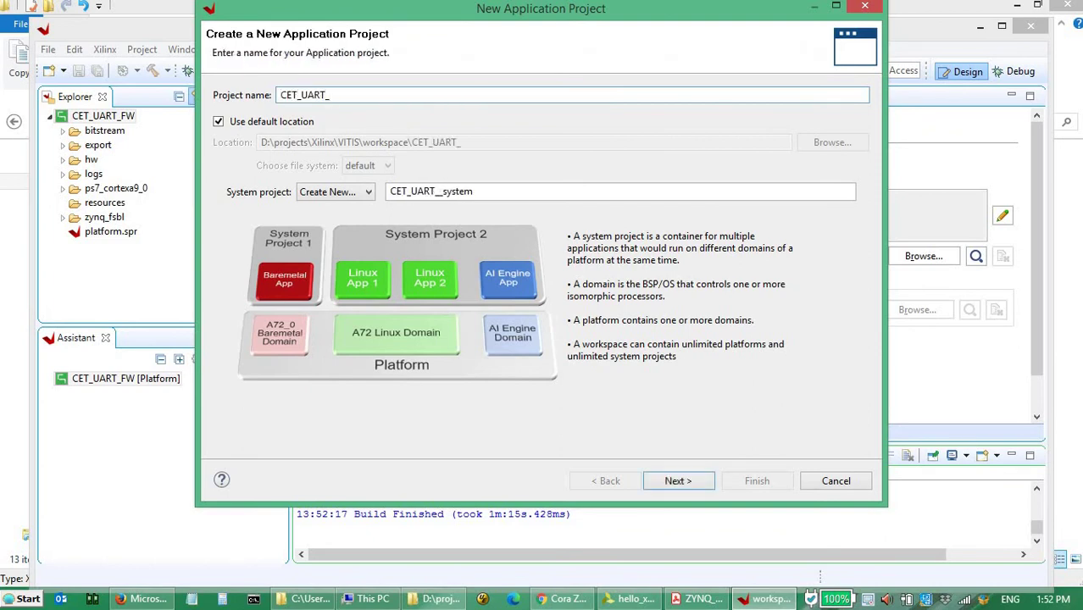
{"action": "type", "text": "FW_A"}
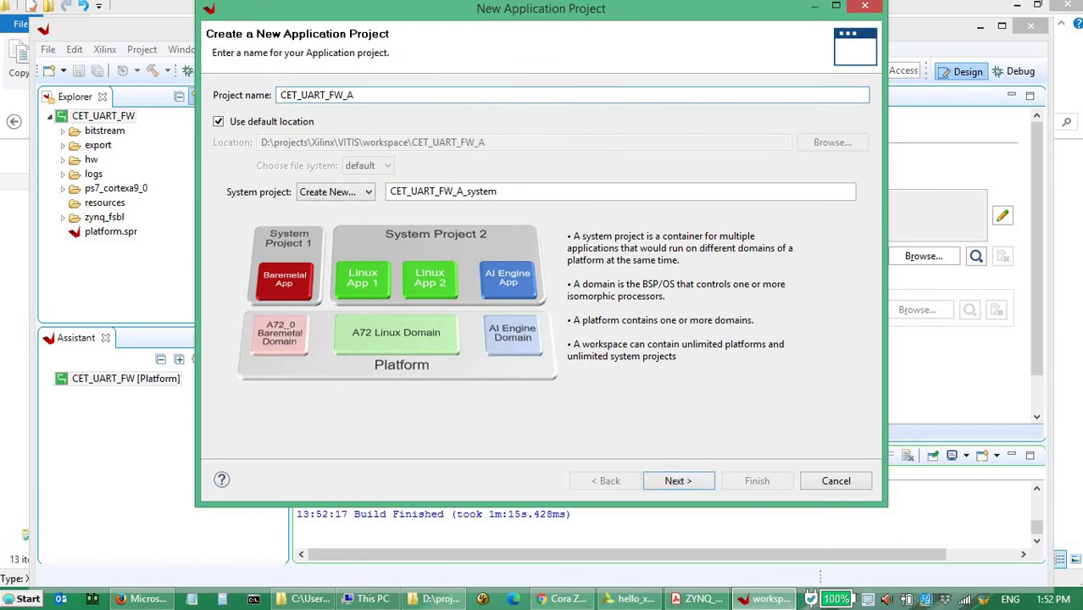
{"action": "type", "text": "pp"}
Choose the CET_UART_FW custom platform and keep the standalone C domain to reach templates
{"action": "left_click", "coordinate": [675, 482]}
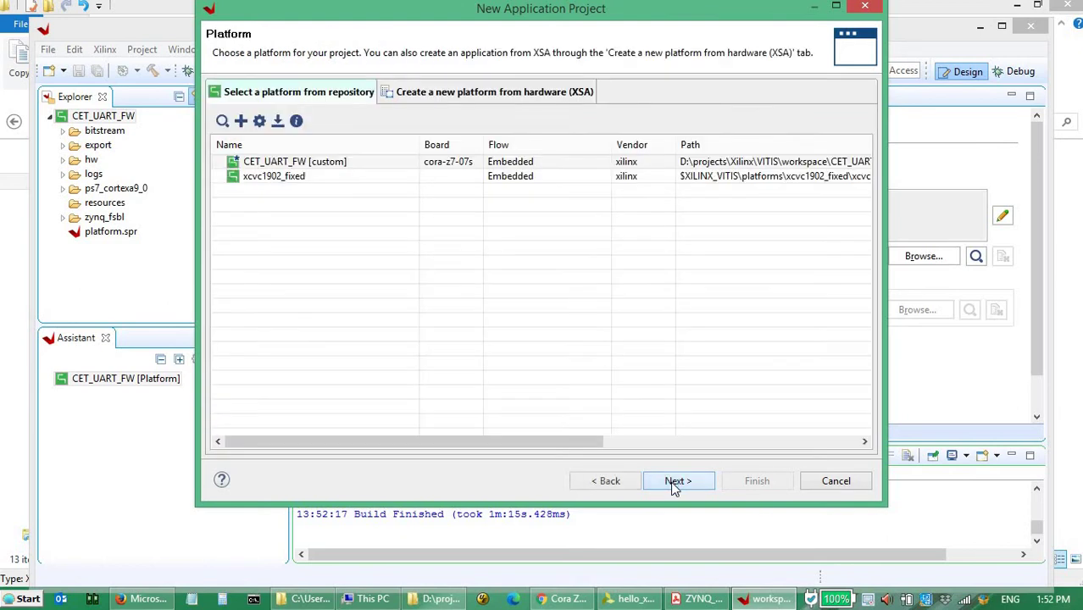
{"action": "left_click", "coordinate": [330, 165]}
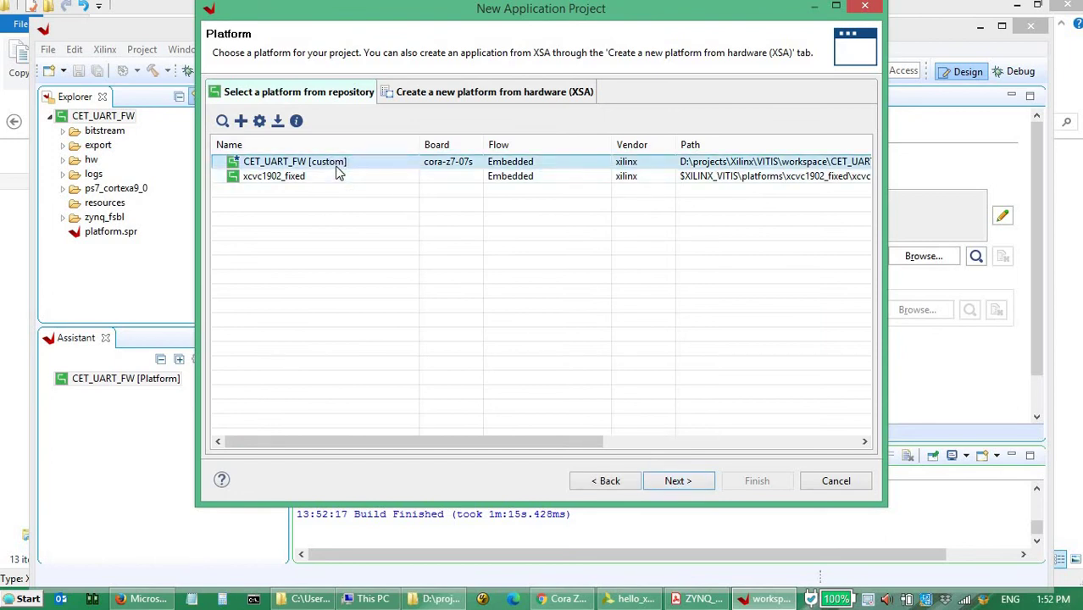
{"action": "left_click", "coordinate": [685, 482]}
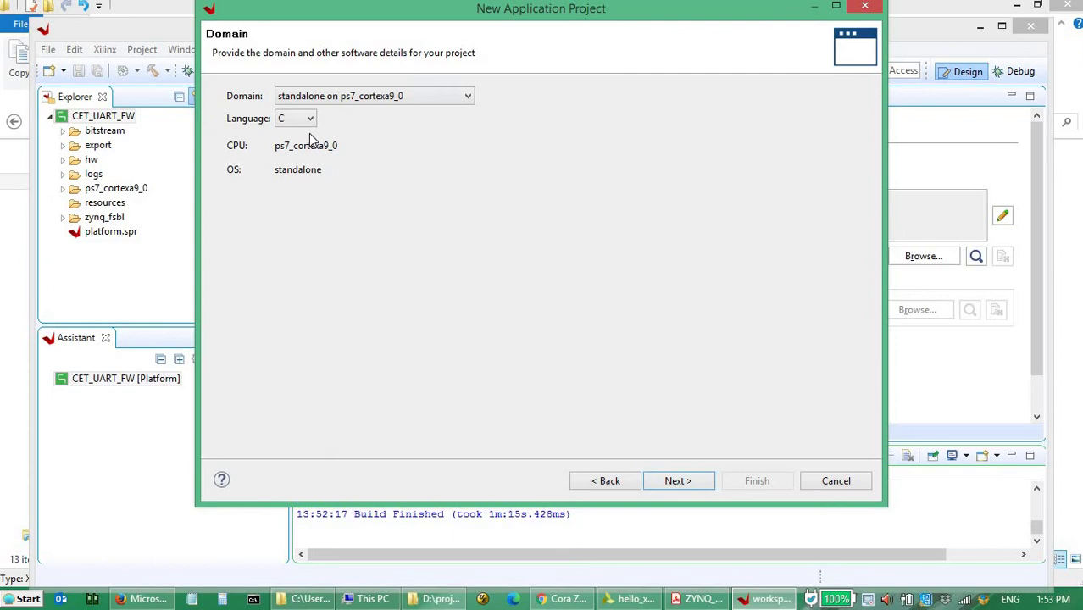
{"action": "left_click", "coordinate": [687, 481]}
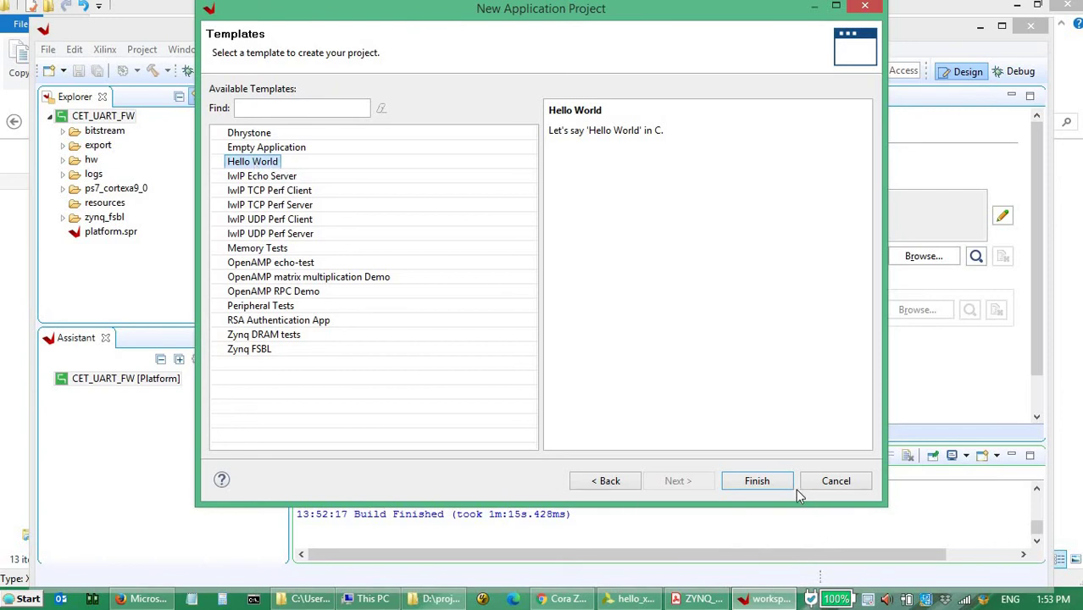
Finish the Hello World wizard, then select CET_UART_FW_App_system in the Explorer
{"action": "left_click", "coordinate": [759, 489]}
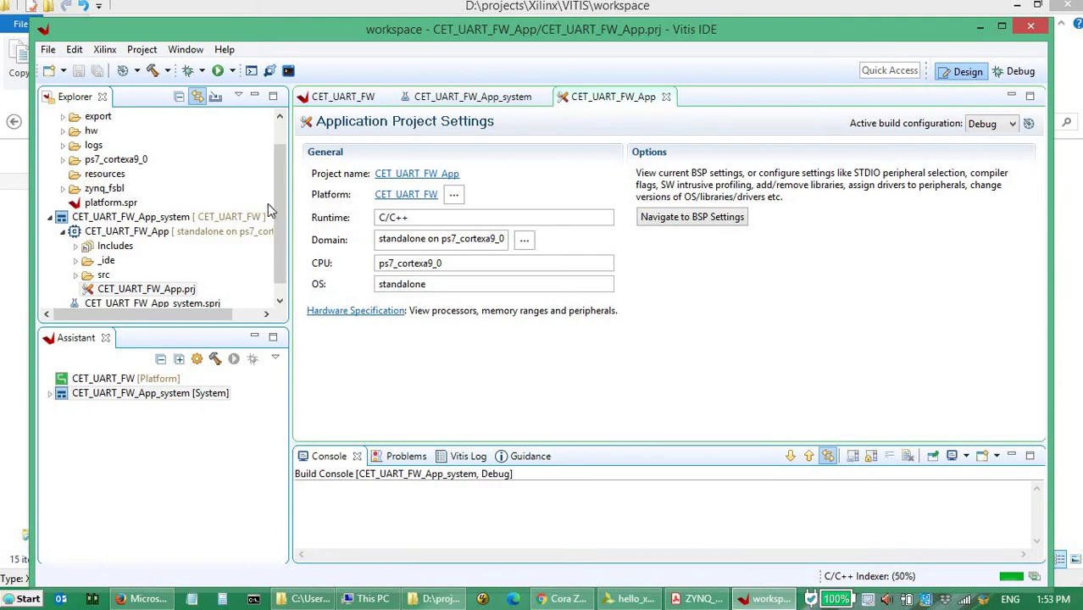
{"action": "left_click_drag", "start_coordinate": [284, 184], "coordinate": [285, 159]}
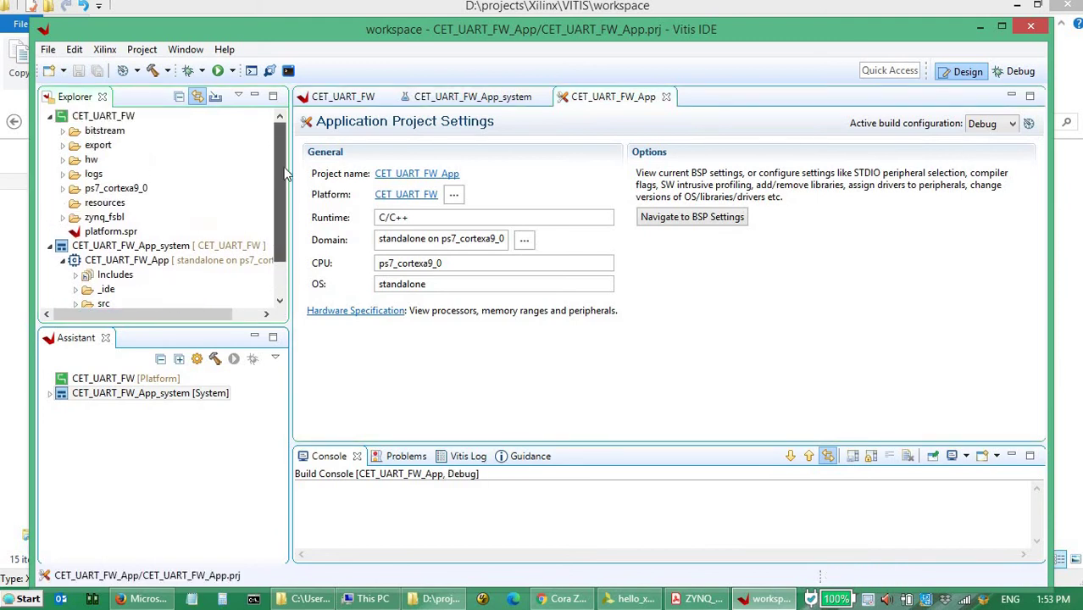
{"action": "left_click", "coordinate": [151, 247]}
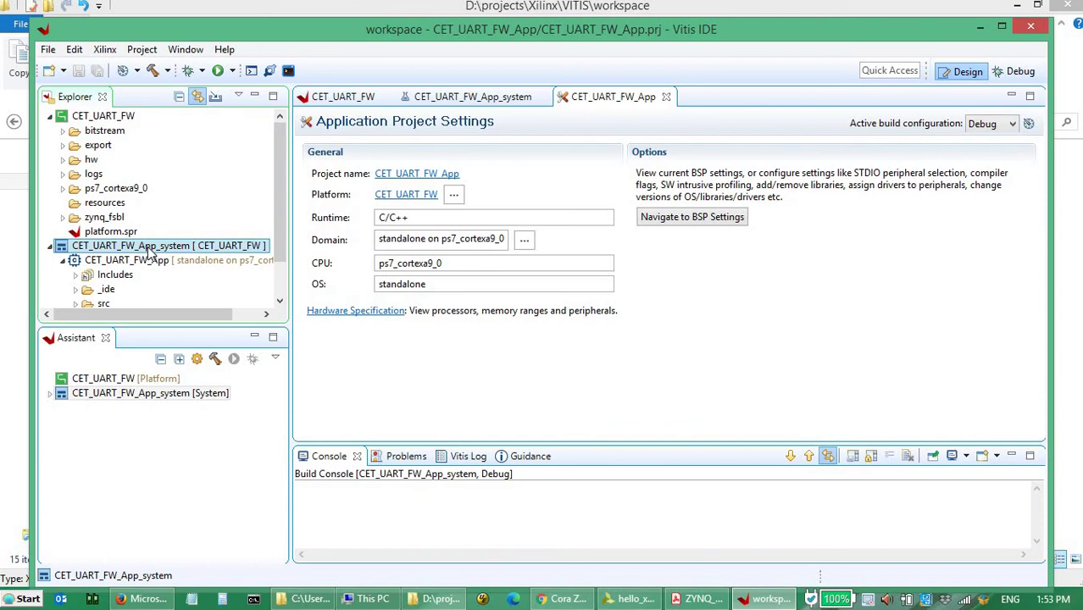
{"action": "right_click", "coordinate": [151, 251]}
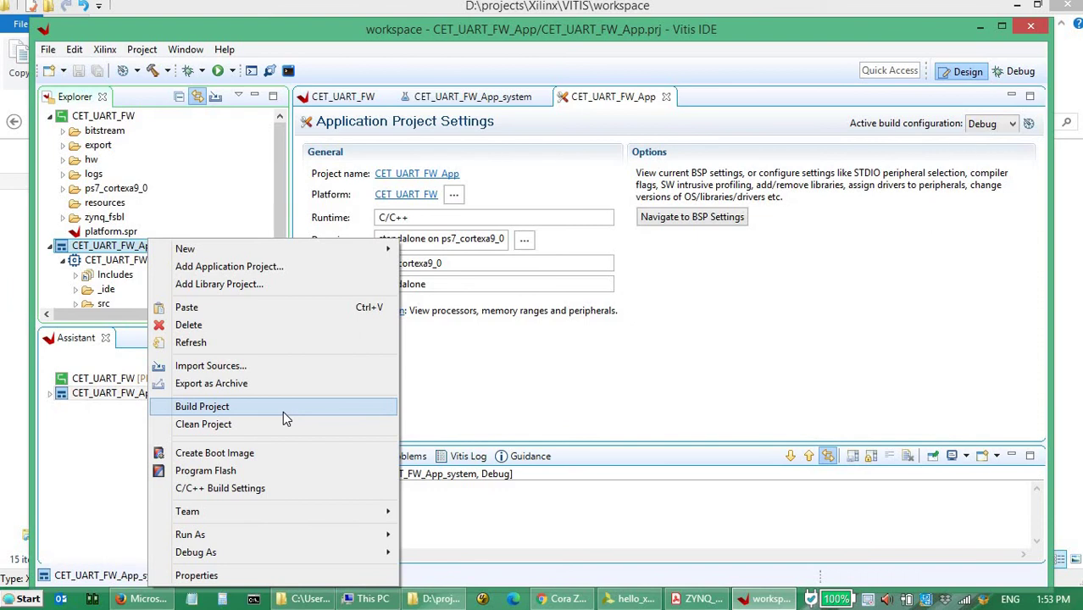
Open helloworld.c from src and inspect main()'s init_platform call and Hello World print line
{"action": "left_click", "coordinate": [427, 320]}
{"action": "scroll", "coordinate": [279, 209], "scroll_direction": "down", "scroll_amount": 1}
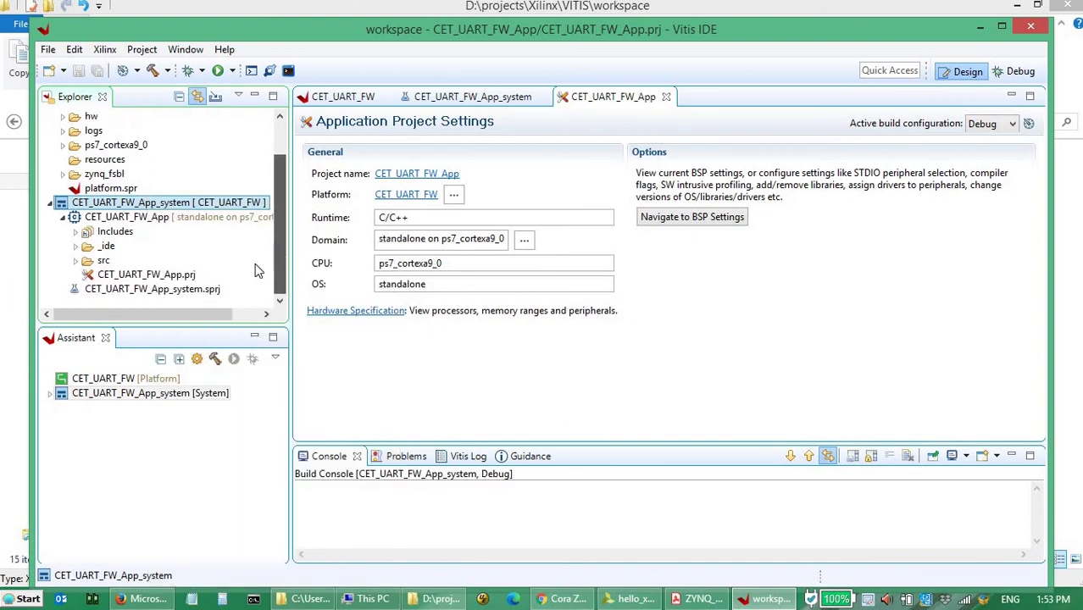
{"action": "left_click", "coordinate": [75, 259]}
{"action": "left_click", "coordinate": [128, 217]}
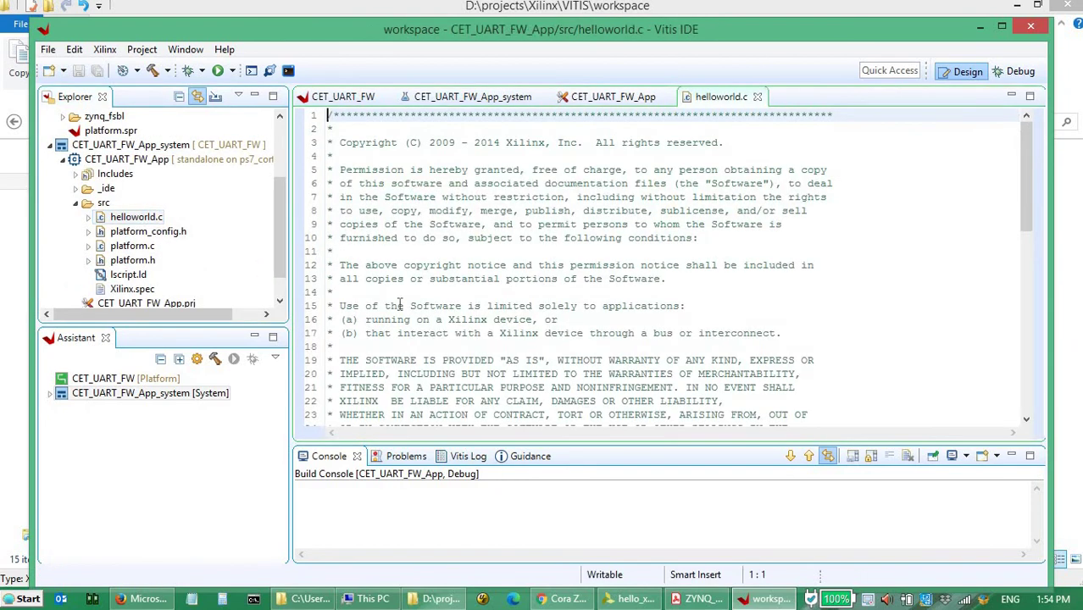
{"action": "scroll", "coordinate": [559, 295], "scroll_direction": "down", "scroll_amount": 3}
{"action": "scroll", "coordinate": [560, 295], "scroll_direction": "down", "scroll_amount": 10}
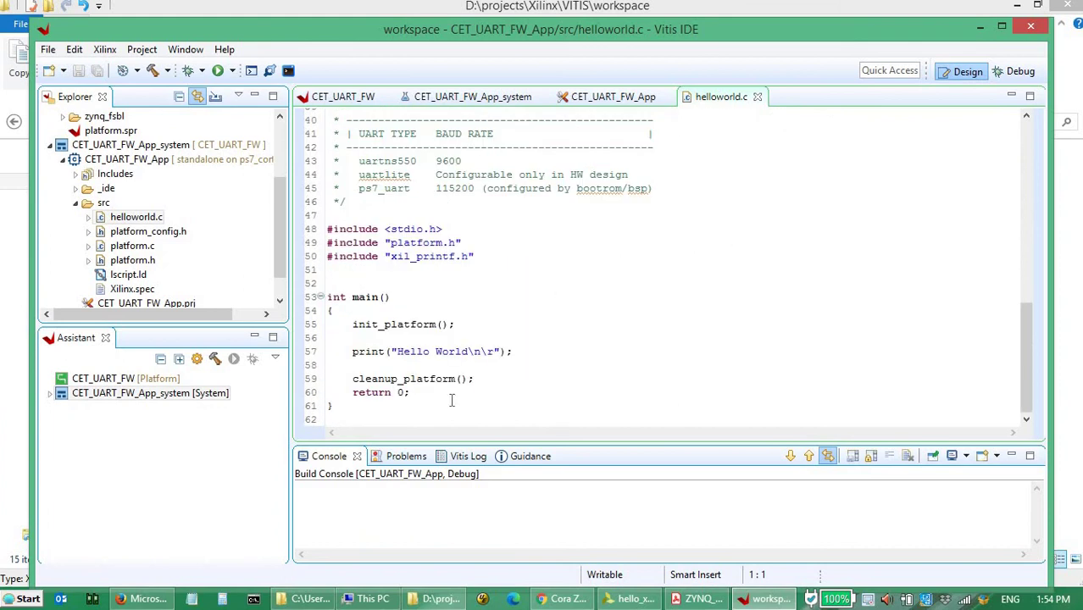
{"action": "left_click", "coordinate": [534, 351]}
{"action": "key", "text": "shift+Home"}
{"action": "key", "text": "shift+Home"}
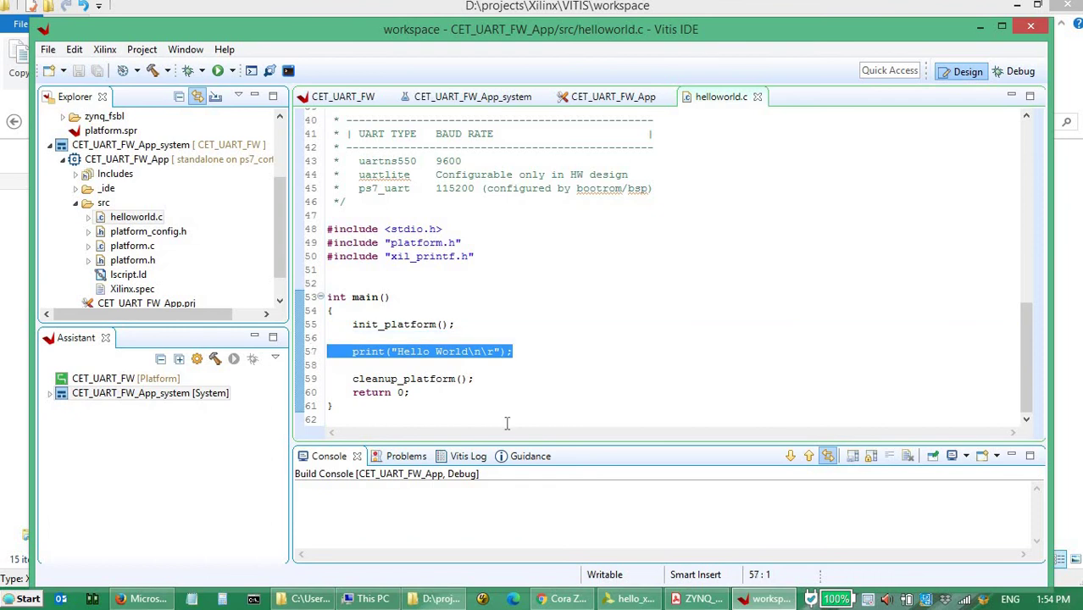
{"action": "double_click", "coordinate": [413, 324]}
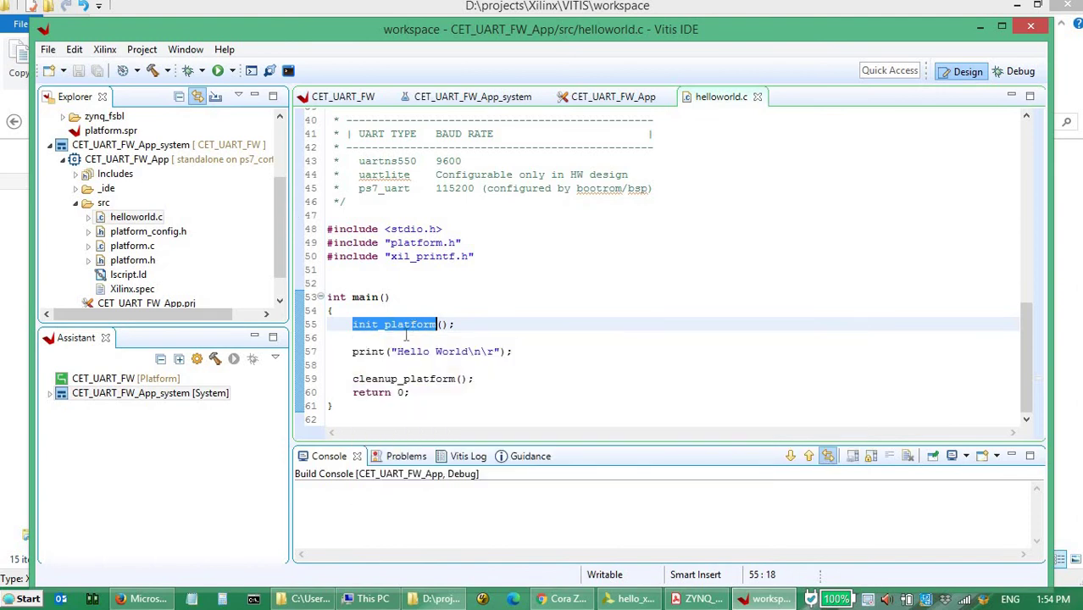
Build CET_UART_FW_App_system and review the console until it finishes in 8s.569ms
{"action": "left_click_drag", "start_coordinate": [283, 252], "coordinate": [280, 260]}
{"action": "left_click", "coordinate": [133, 127]}
{"action": "right_click", "coordinate": [132, 127]}
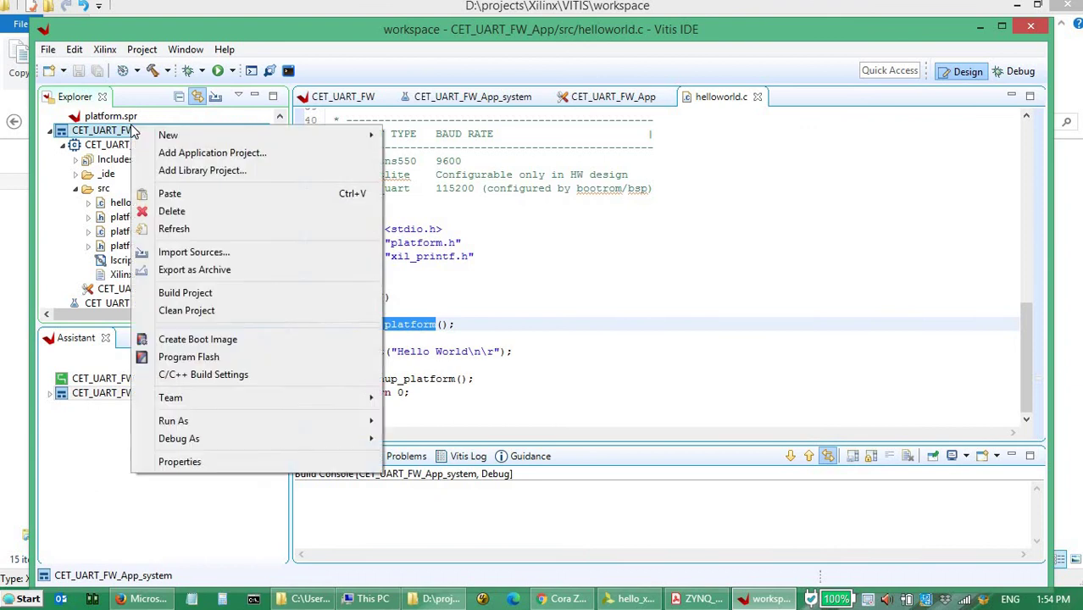
{"action": "left_click", "coordinate": [187, 293]}
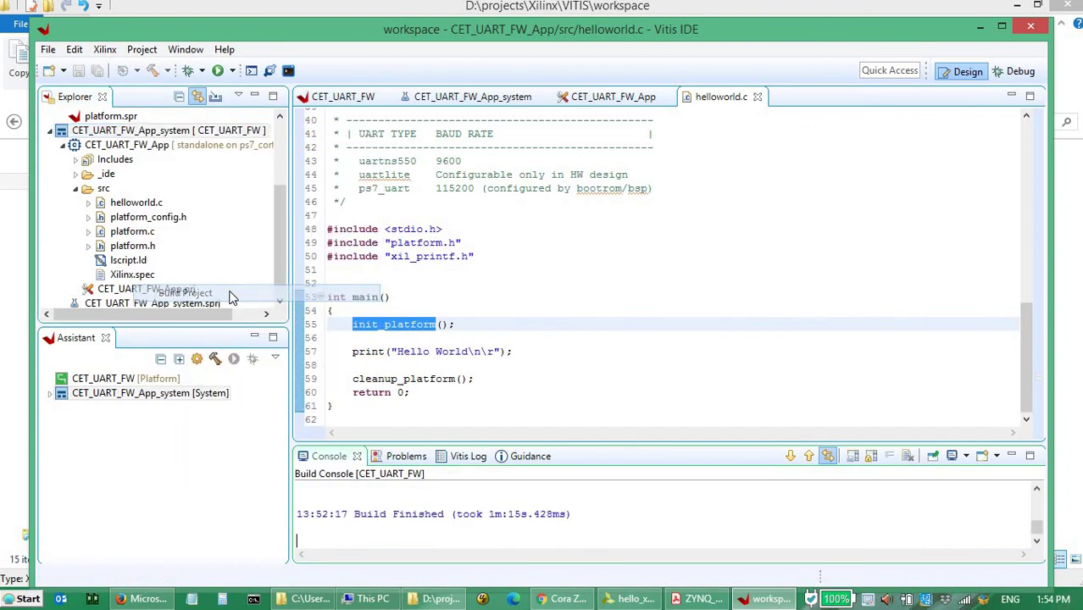
{"action": "scroll", "coordinate": [229, 296], "scroll_direction": "up", "scroll_amount": 2}
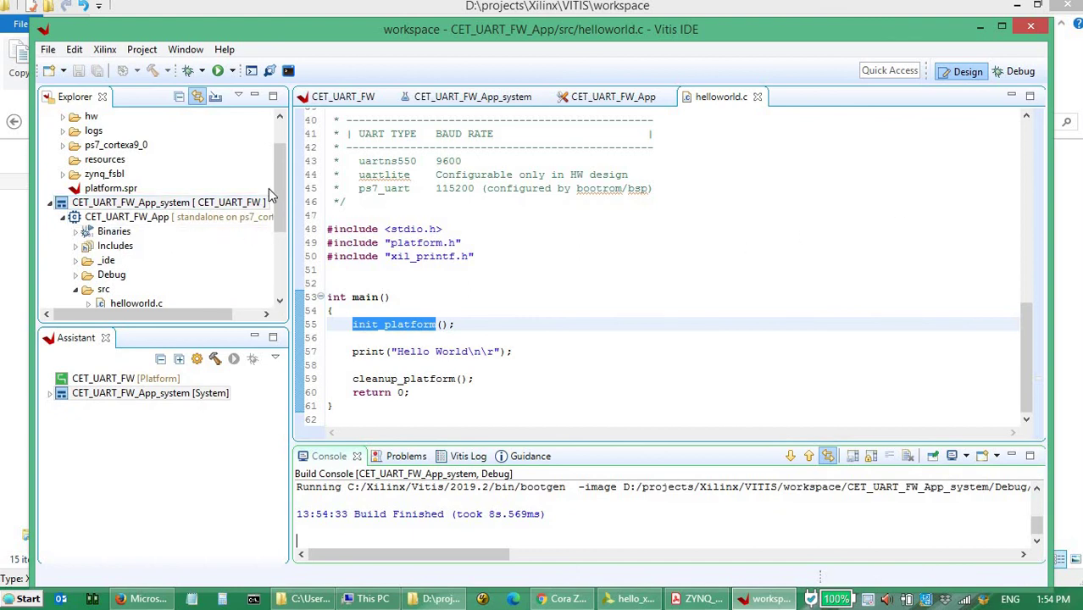
{"action": "left_click_drag", "start_coordinate": [282, 194], "coordinate": [282, 207]}
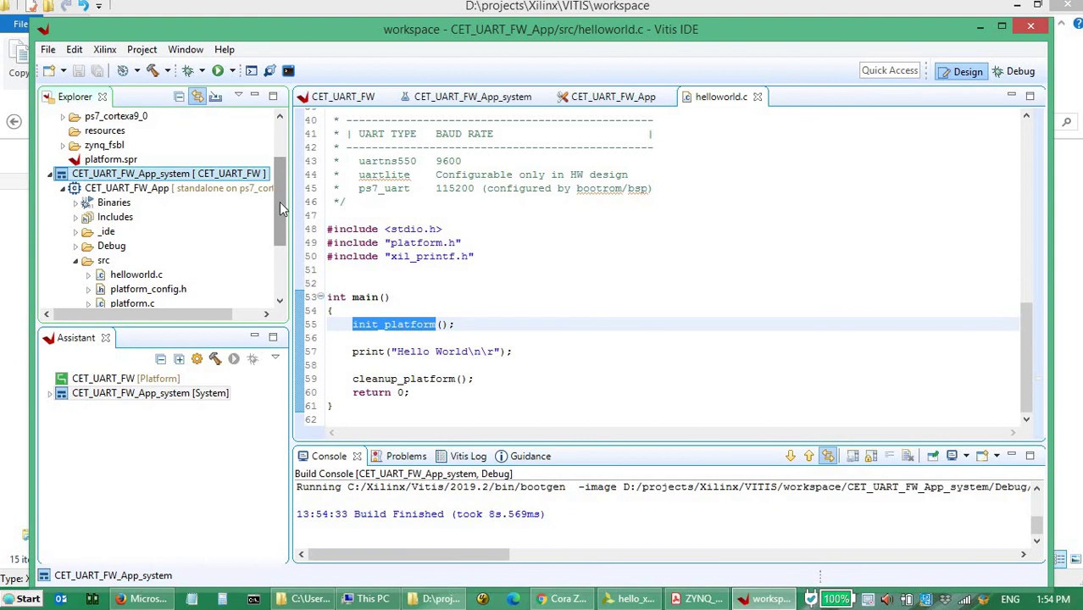
Open the Xilinx menu to reach Program FPGA
{"action": "left_click", "coordinate": [105, 50]}
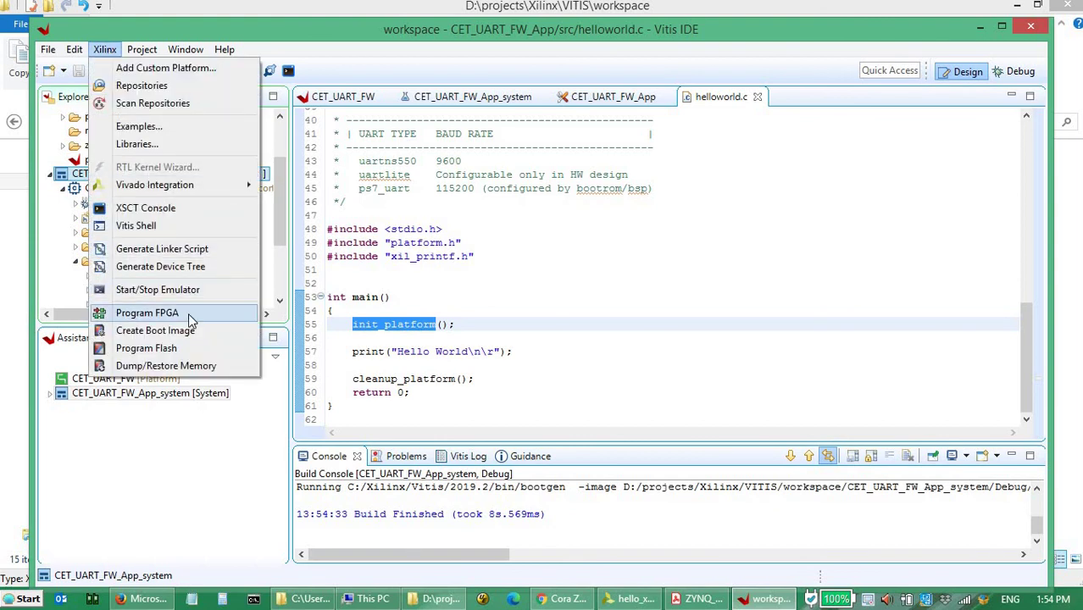